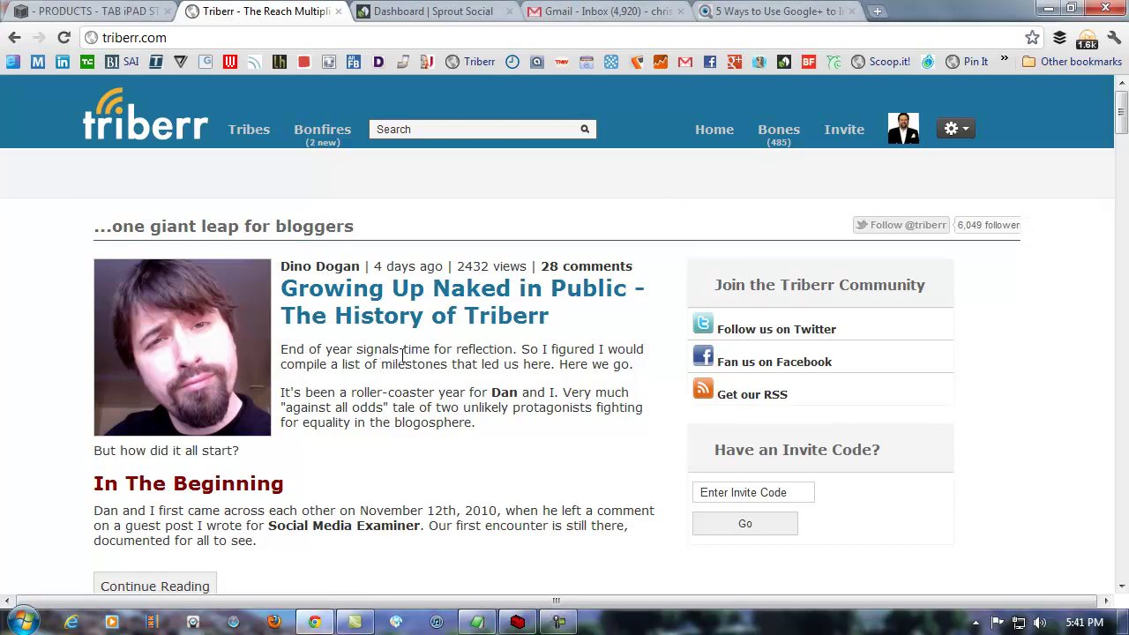
Step: Scroll down through the blog articles, then back up toward the top post
{"action": "scroll", "coordinate": [402, 356], "scroll_direction": "down", "scroll_amount": 9}
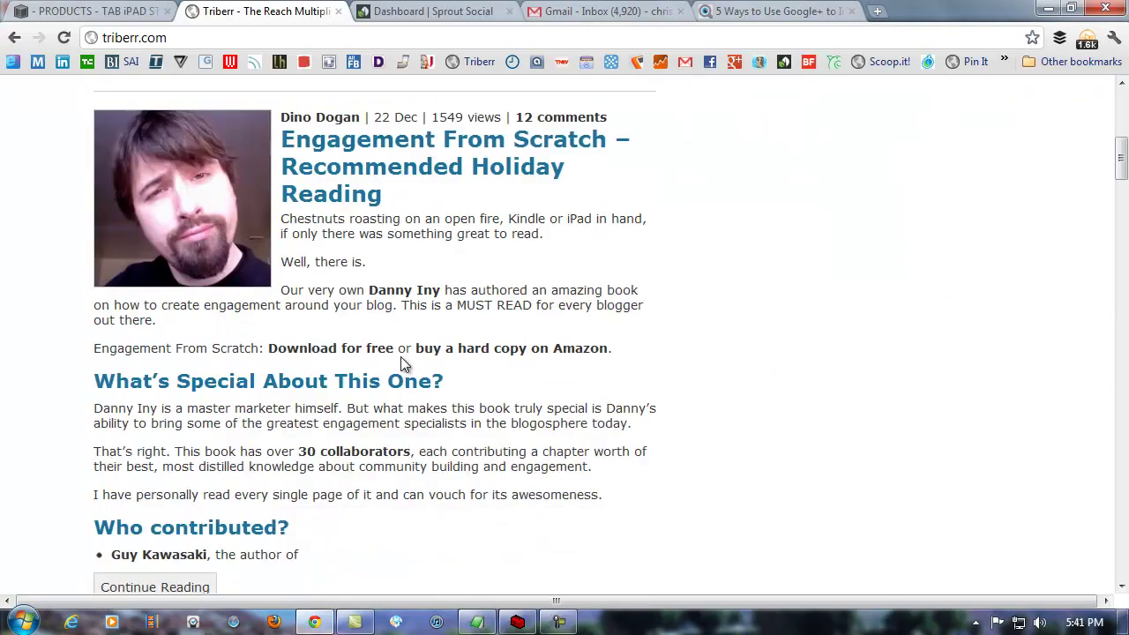
{"action": "scroll", "coordinate": [402, 365], "scroll_direction": "down", "scroll_amount": 12}
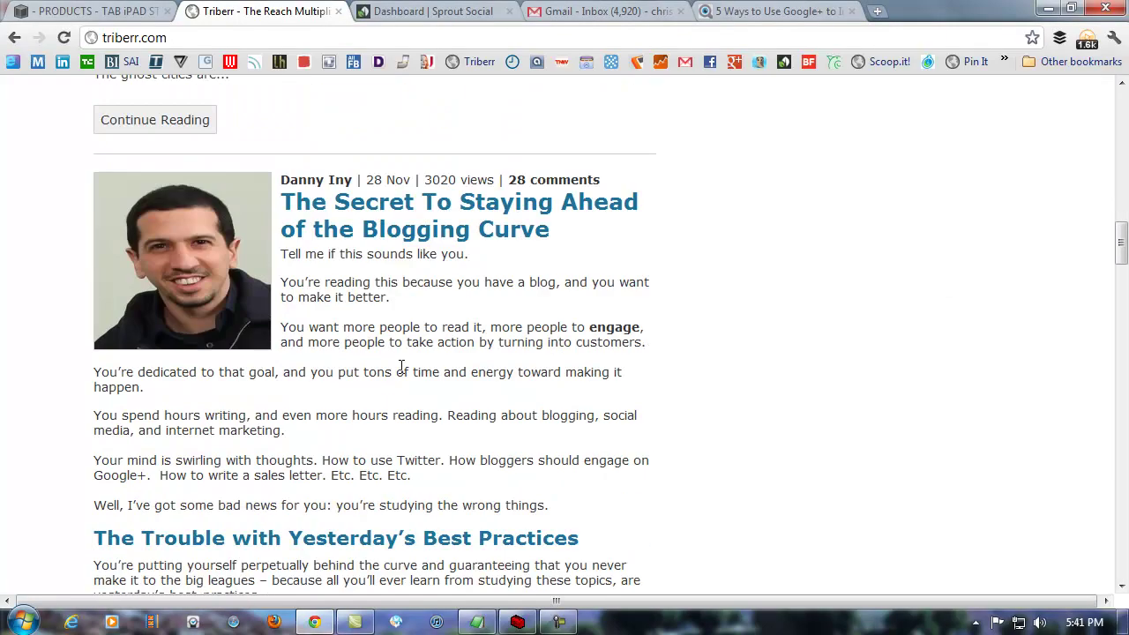
{"action": "scroll", "coordinate": [402, 366], "scroll_direction": "down", "scroll_amount": 3}
{"action": "scroll", "coordinate": [402, 370], "scroll_direction": "down", "scroll_amount": 7}
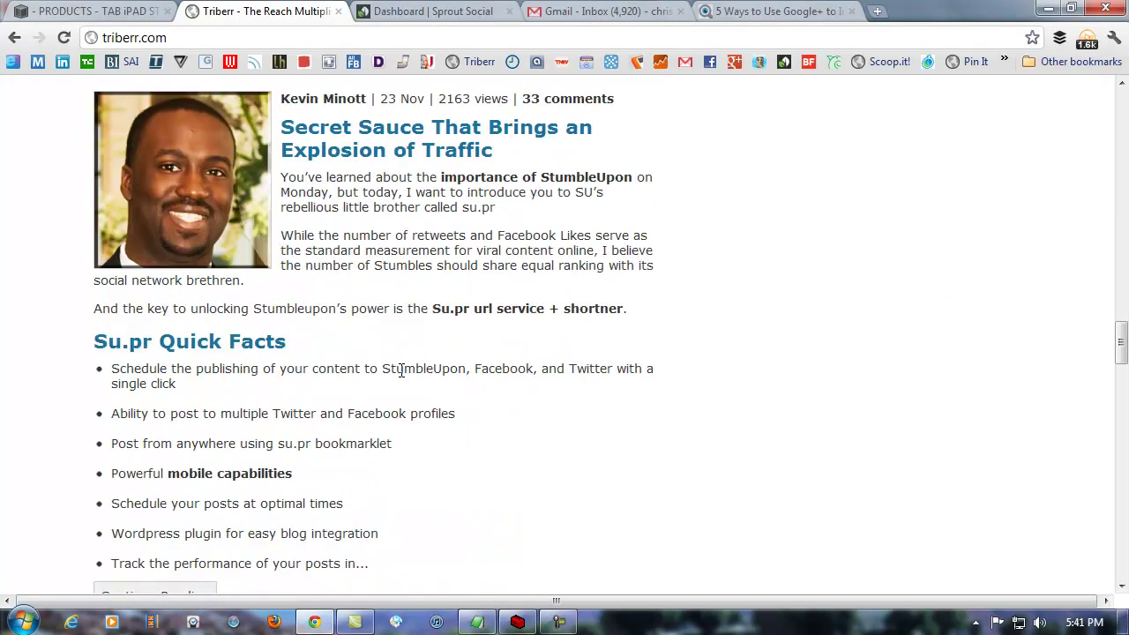
{"action": "scroll", "coordinate": [399, 371], "scroll_direction": "up", "scroll_amount": 20}
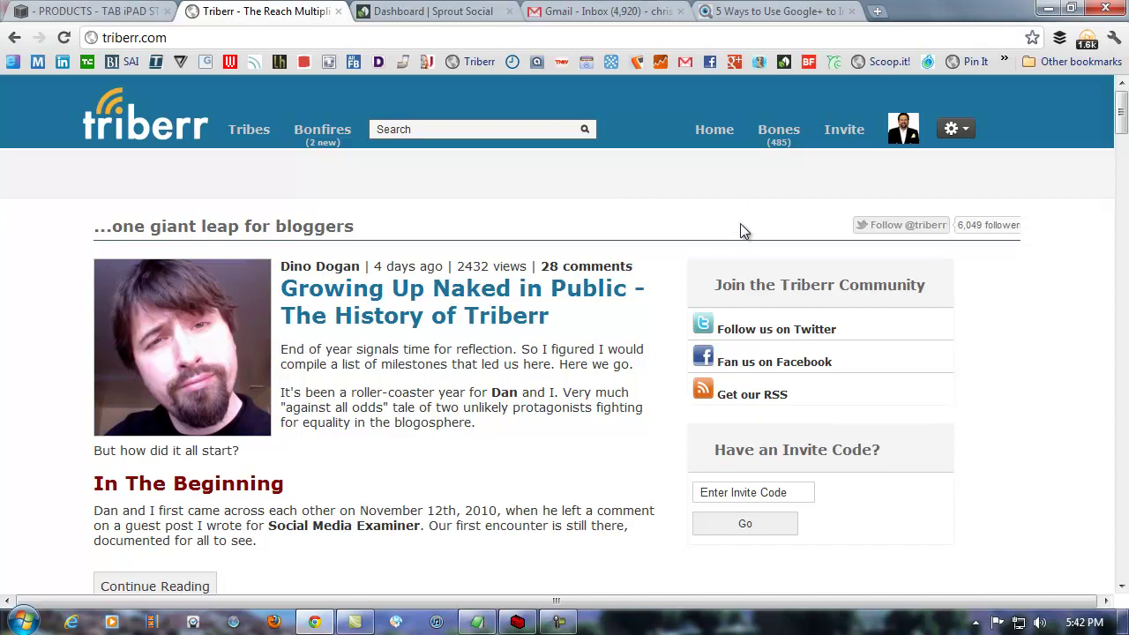
Step: Open account Settings and view Twitter Settings listing the three connected Twitter accounts
{"action": "left_click", "coordinate": [964, 130]}
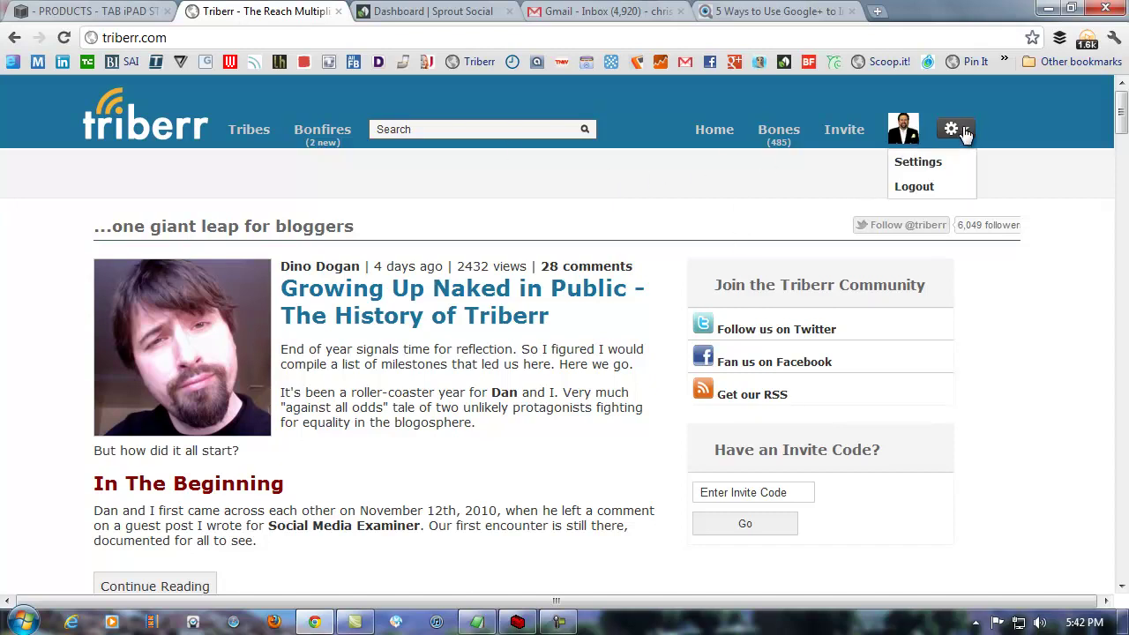
{"action": "left_click", "coordinate": [922, 162]}
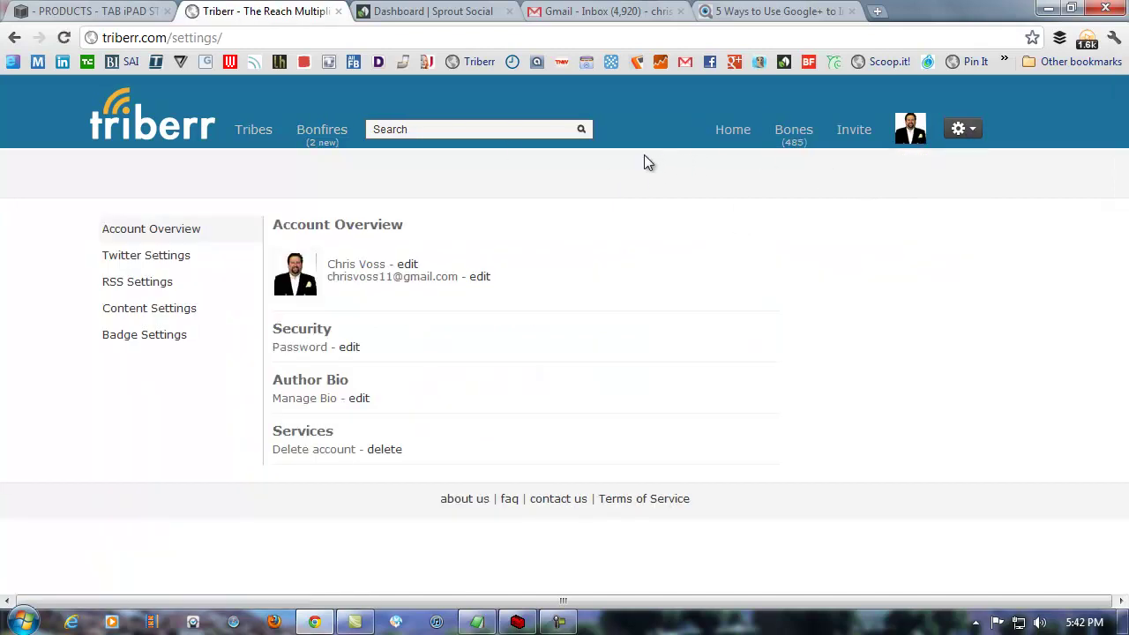
{"action": "left_click", "coordinate": [157, 256]}
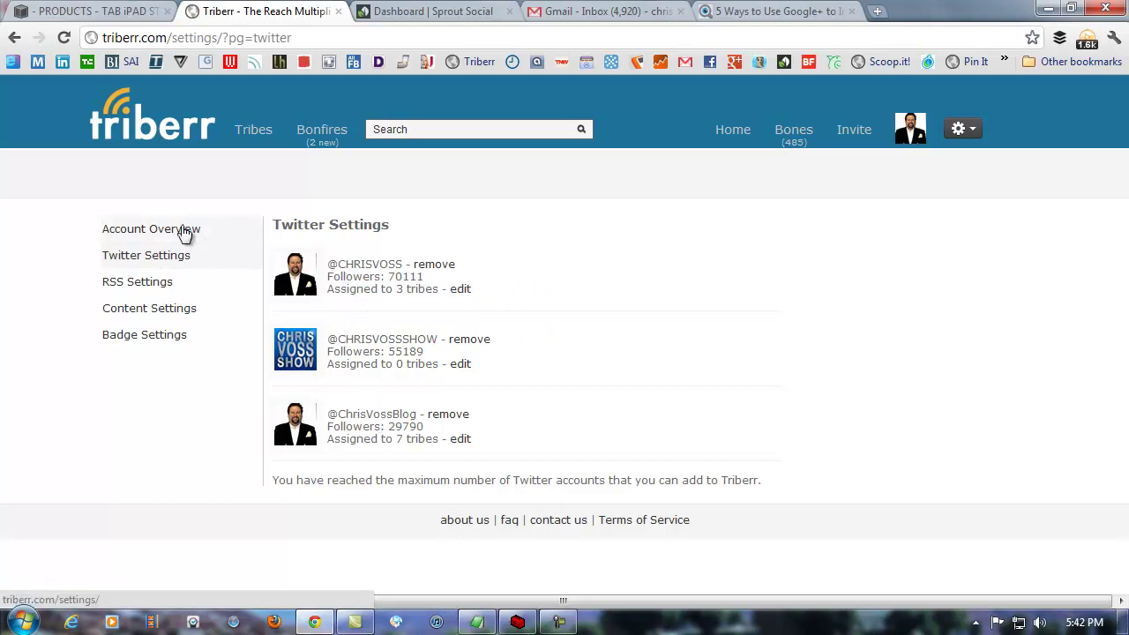
{"action": "left_click", "coordinate": [161, 262]}
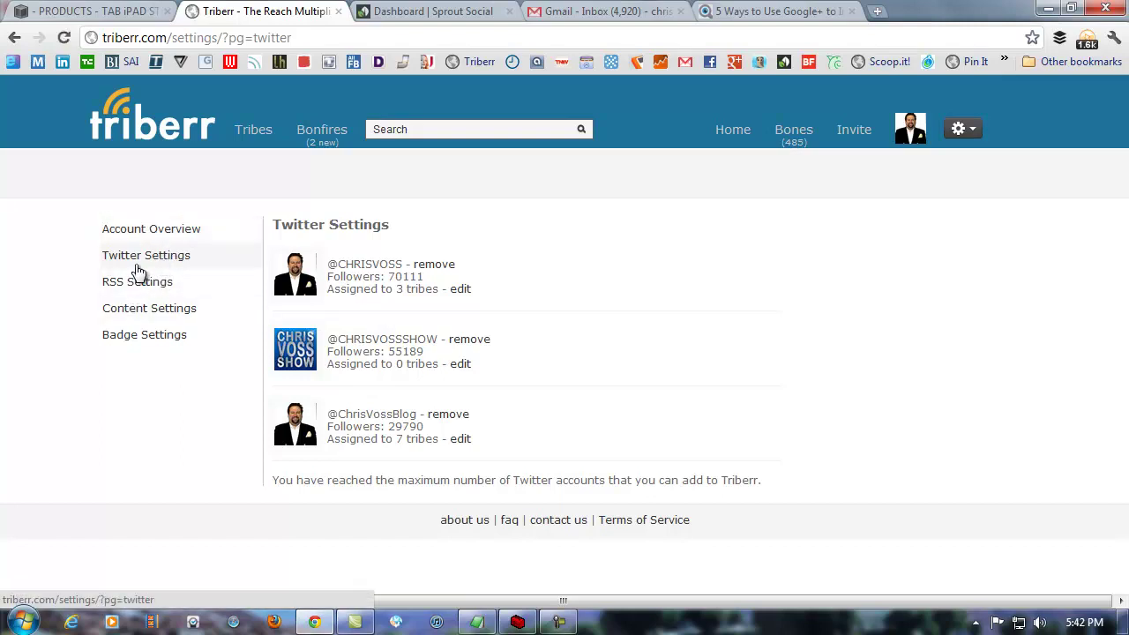
Step: Show RSS Settings with the one feedburner feed, checked 29 min ago and valid
{"action": "left_click", "coordinate": [139, 280]}
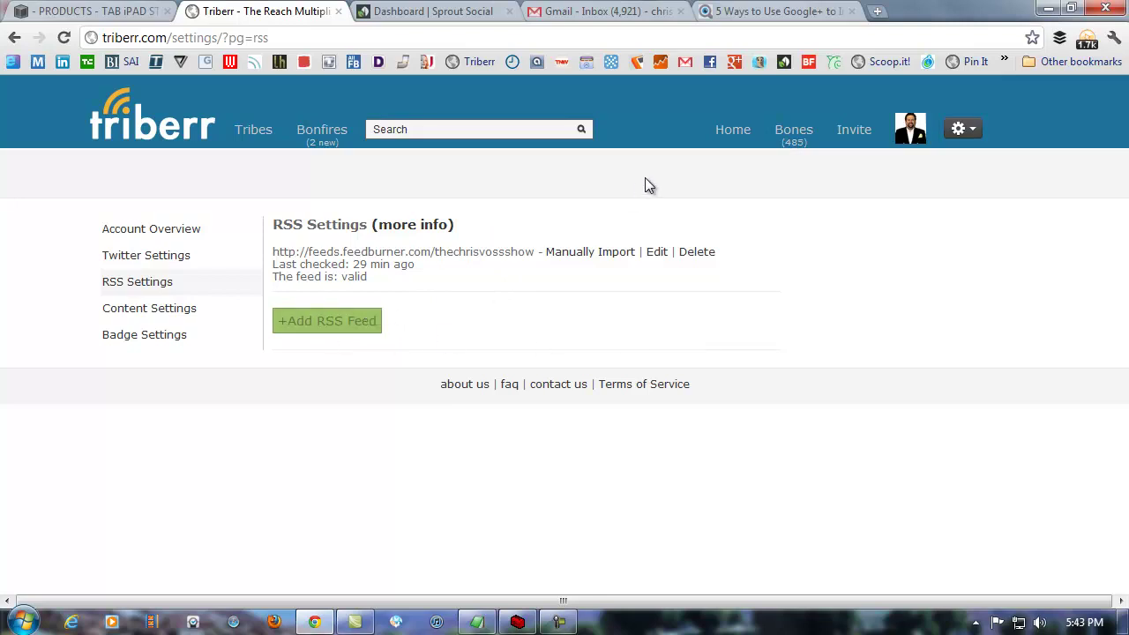
Step: Show Content Settings down to the 59-minute sharing frequency and negative keyword list
{"action": "left_click", "coordinate": [135, 317]}
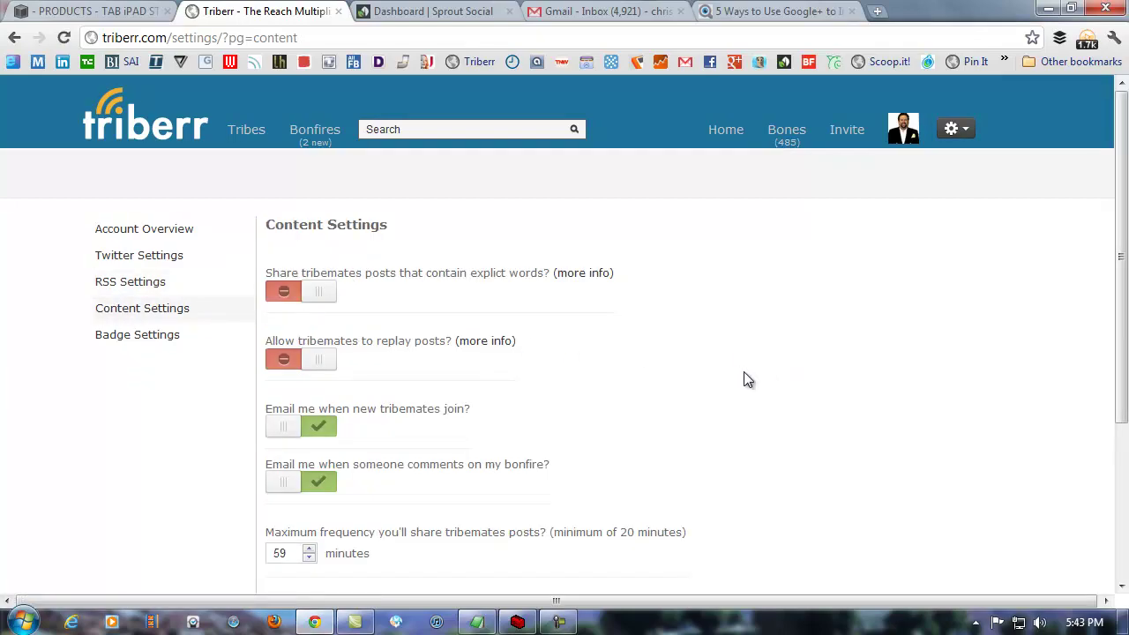
{"action": "scroll", "coordinate": [756, 385], "scroll_direction": "down", "scroll_amount": 1}
{"action": "scroll", "coordinate": [752, 386], "scroll_direction": "down", "scroll_amount": 1}
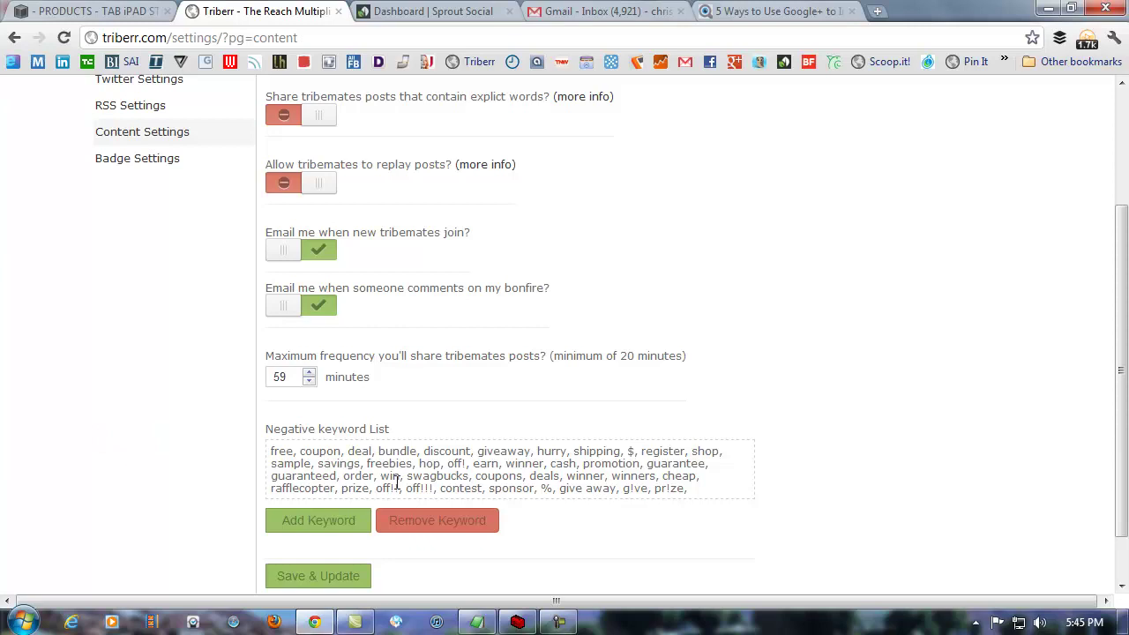
{"action": "scroll", "coordinate": [228, 452], "scroll_direction": "down", "scroll_amount": 1}
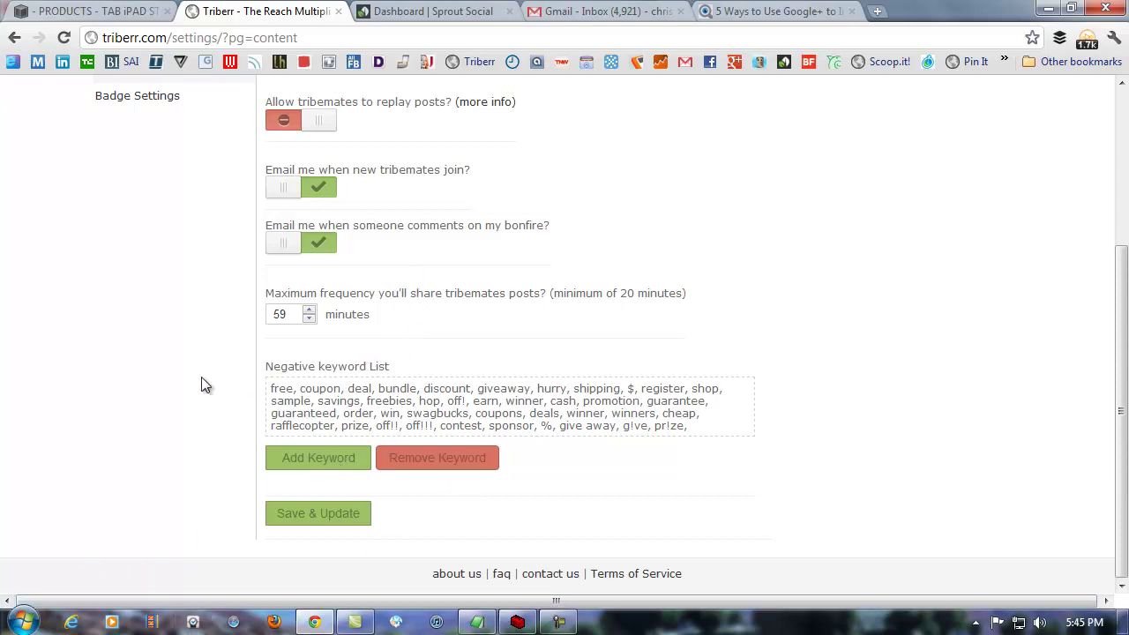
{"action": "scroll", "coordinate": [159, 264], "scroll_direction": "up", "scroll_amount": 3}
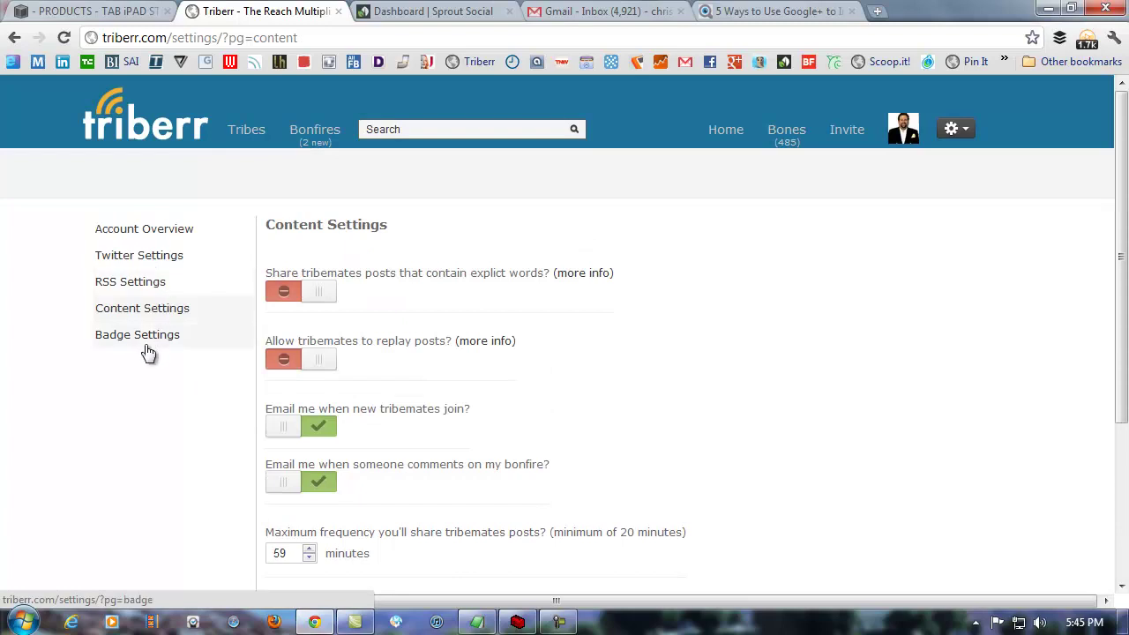
Step: Show Badge Settings with the 'social media' topic, Karma Score 5 preview and embed code
{"action": "left_click", "coordinate": [146, 340]}
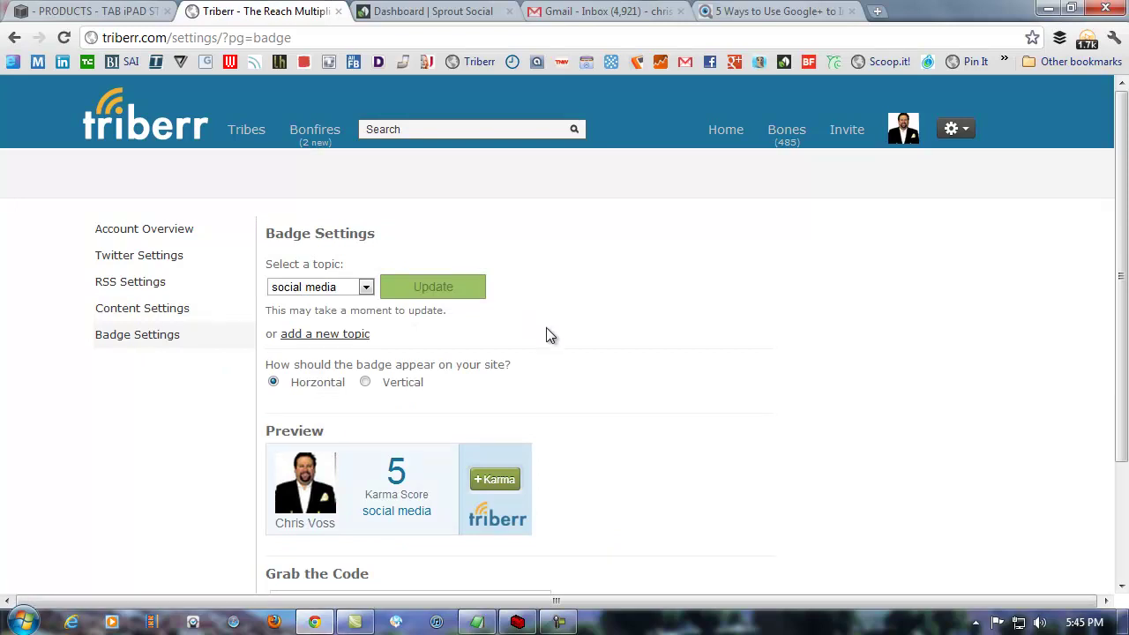
{"action": "scroll", "coordinate": [547, 334], "scroll_direction": "down", "scroll_amount": 3}
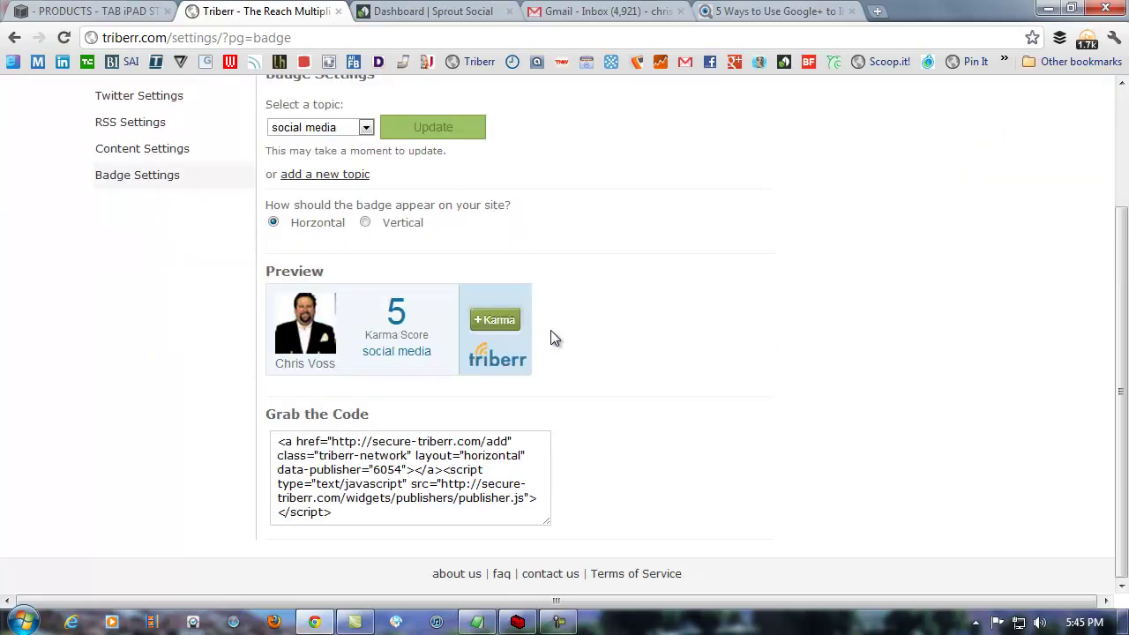
{"action": "scroll", "coordinate": [552, 332], "scroll_direction": "up", "scroll_amount": 1}
{"action": "scroll", "coordinate": [554, 332], "scroll_direction": "down", "scroll_amount": 1}
{"action": "scroll", "coordinate": [556, 334], "scroll_direction": "up", "scroll_amount": 3}
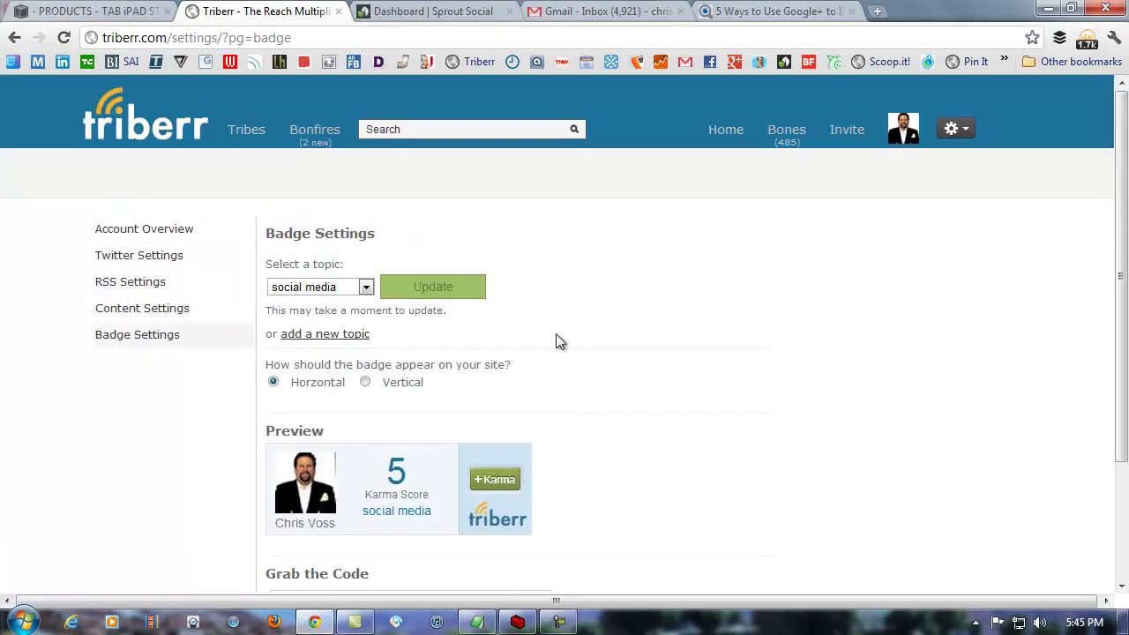
Step: Go to the Home Tribal Stream showing 22 of 47 posts approved
{"action": "left_click", "coordinate": [726, 132]}
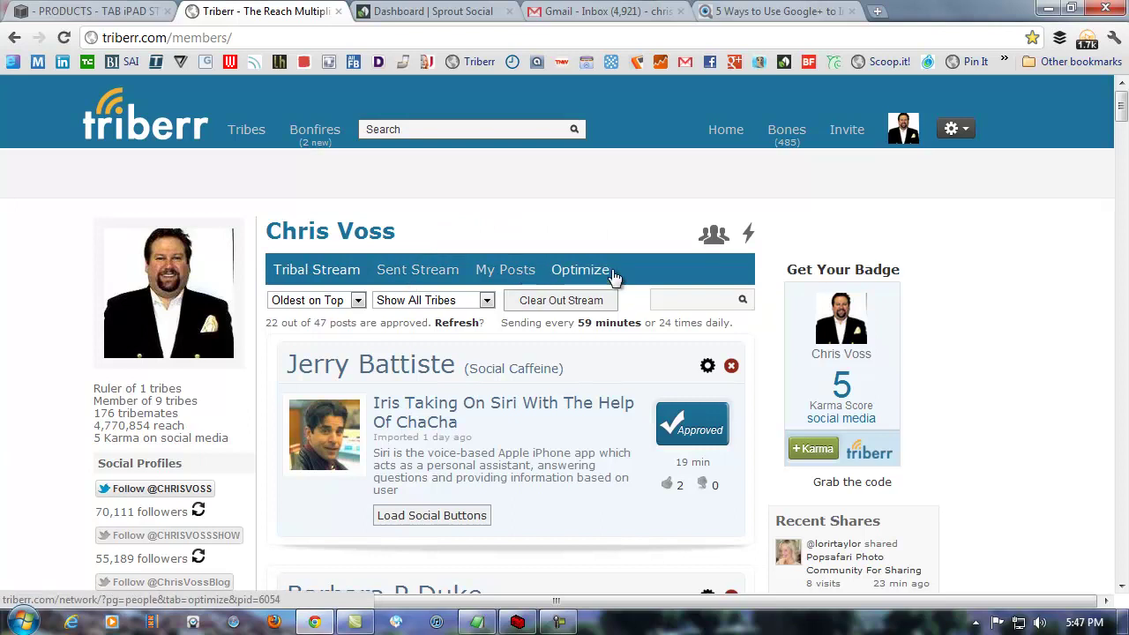
{"action": "left_click", "coordinate": [359, 301]}
{"action": "left_click", "coordinate": [360, 302]}
{"action": "left_click", "coordinate": [487, 301]}
{"action": "left_click", "coordinate": [487, 301]}
{"action": "left_click", "coordinate": [487, 300]}
{"action": "left_click", "coordinate": [487, 301]}
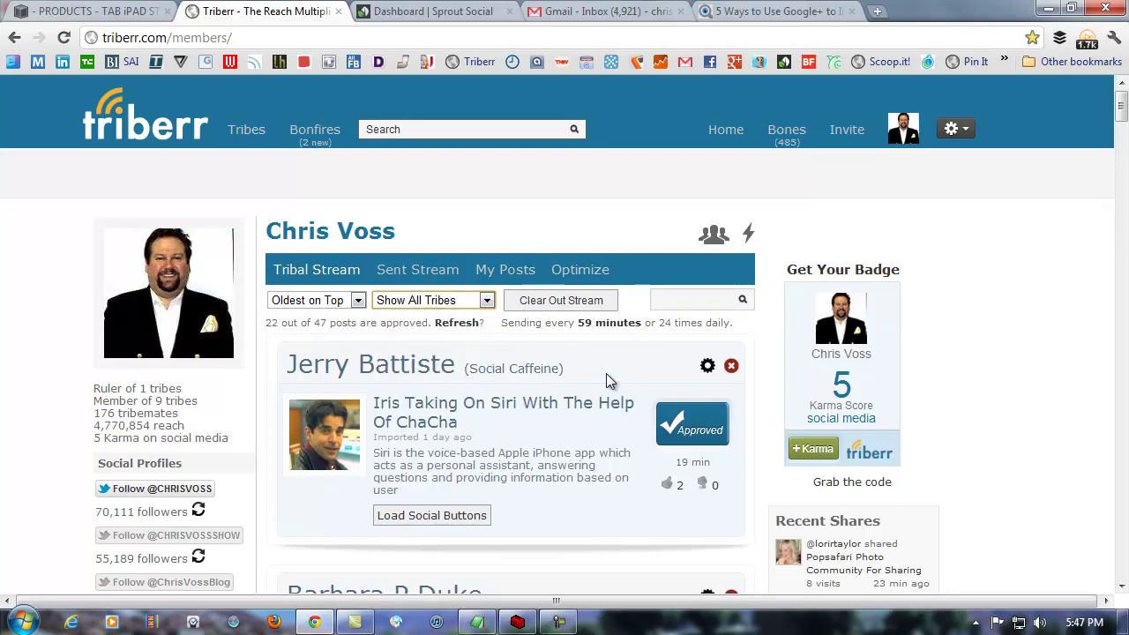
{"action": "scroll", "coordinate": [755, 384], "scroll_direction": "down", "scroll_amount": 2}
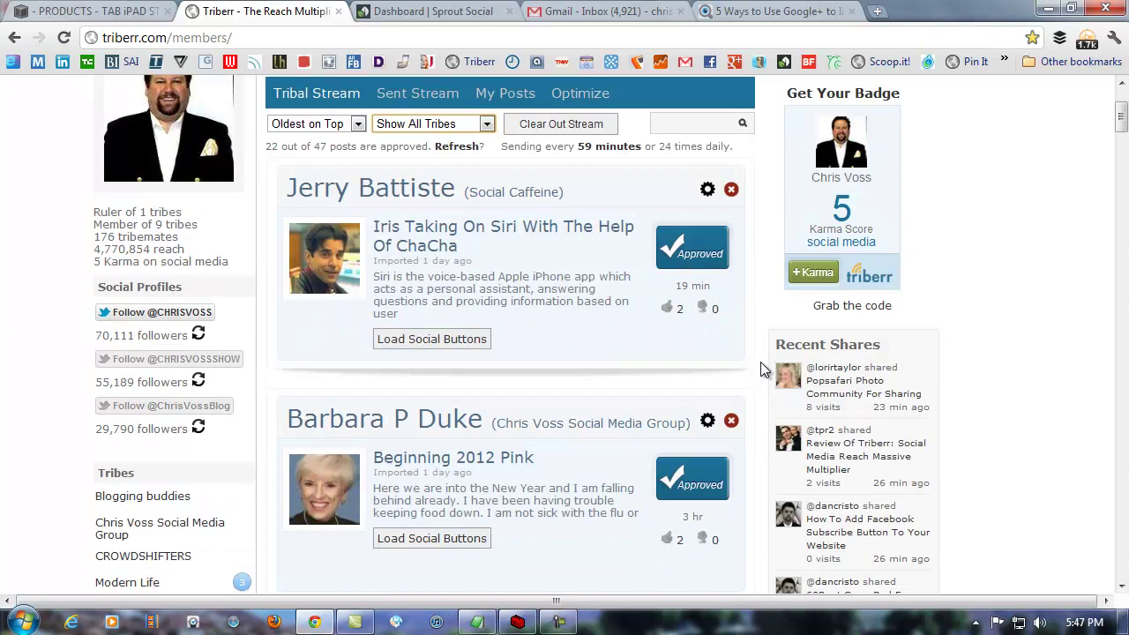
{"action": "left_click", "coordinate": [707, 194]}
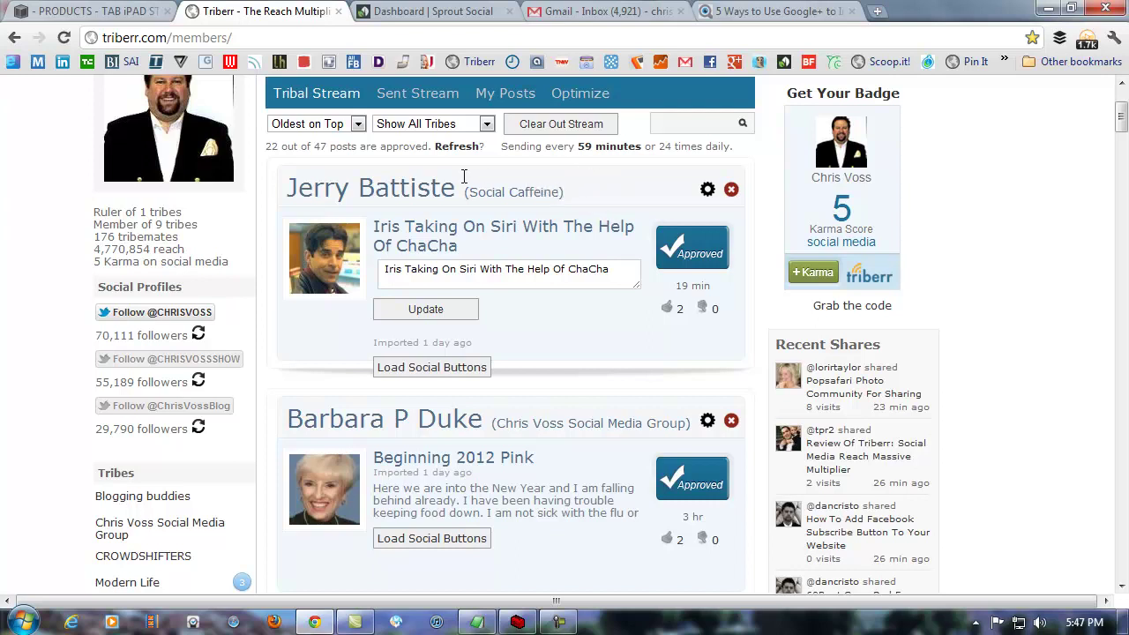
Step: Load the Tweet, Like, +1, Submit and Share buttons for the Siri and ChaCha post
{"action": "left_click", "coordinate": [431, 367]}
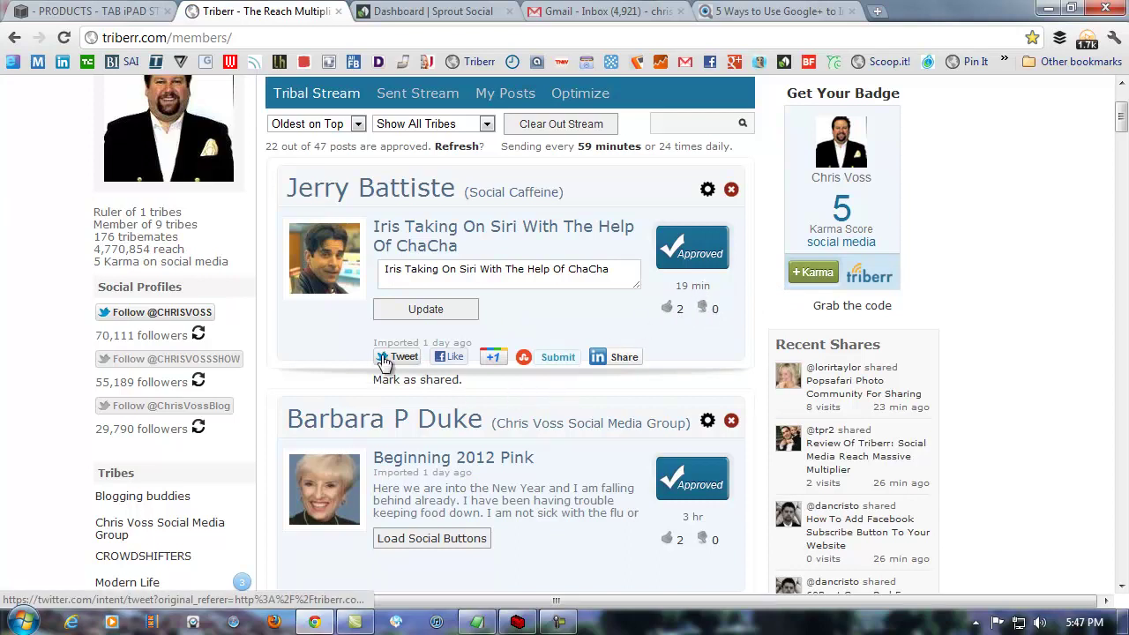
{"action": "left_click", "coordinate": [495, 358]}
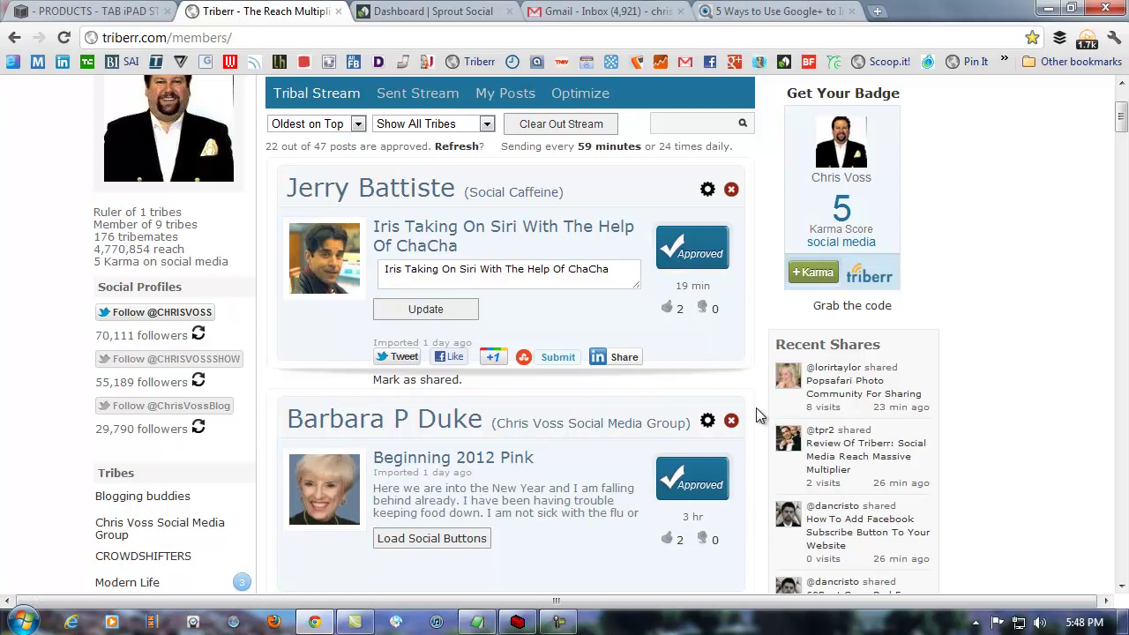
{"action": "scroll", "coordinate": [756, 415], "scroll_direction": "down", "scroll_amount": 3}
{"action": "scroll", "coordinate": [756, 415], "scroll_direction": "down", "scroll_amount": 6}
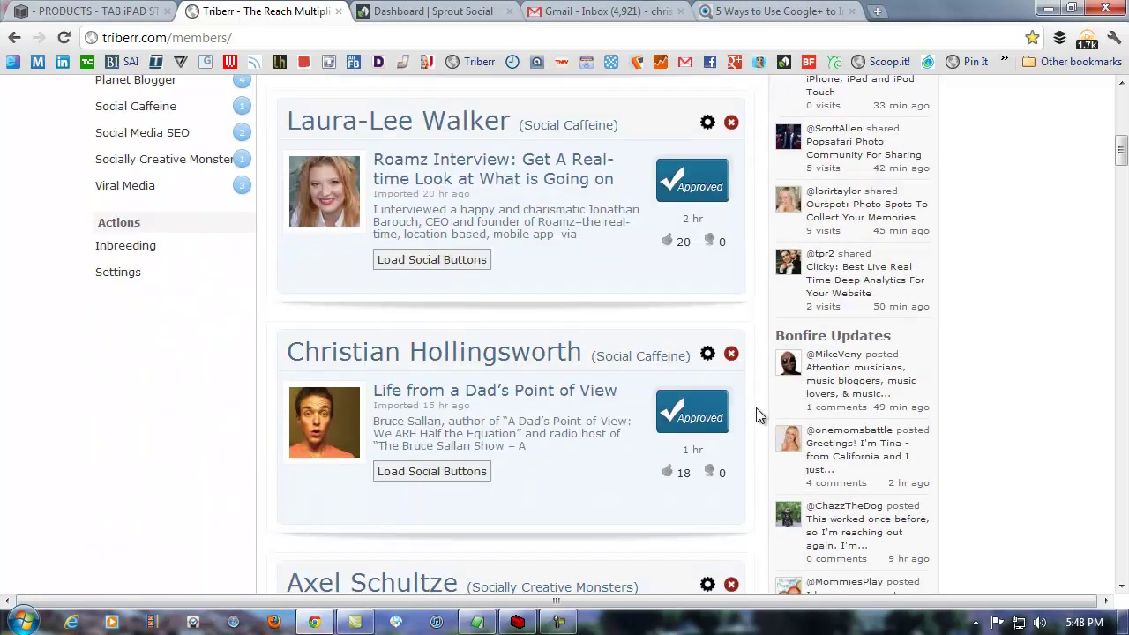
{"action": "scroll", "coordinate": [756, 415], "scroll_direction": "down", "scroll_amount": 4}
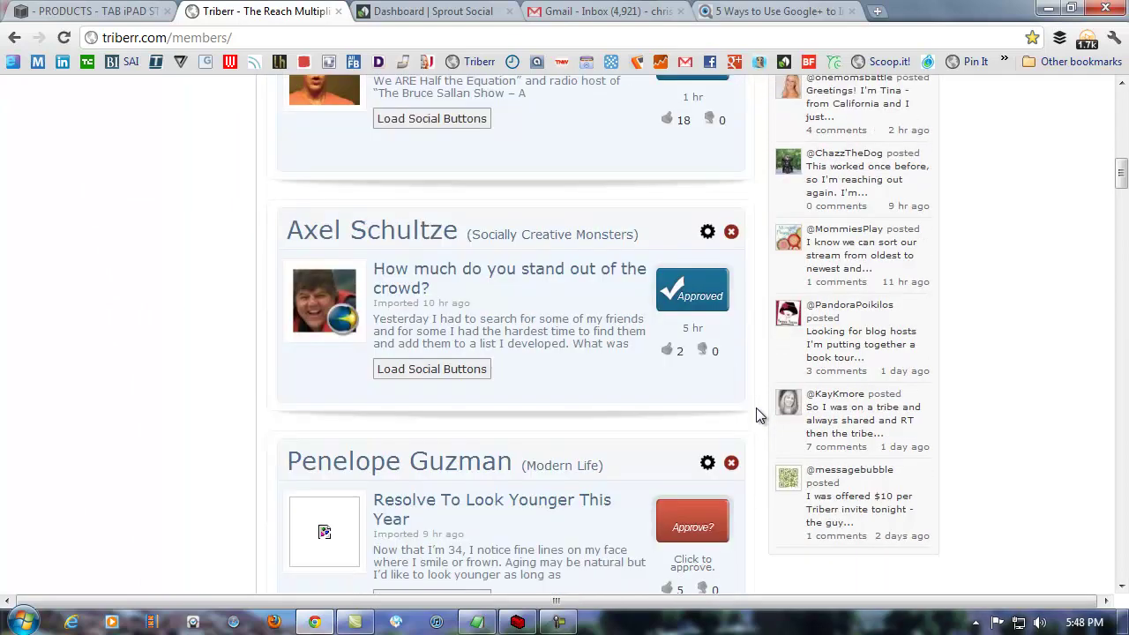
{"action": "scroll", "coordinate": [756, 424], "scroll_direction": "down", "scroll_amount": 1}
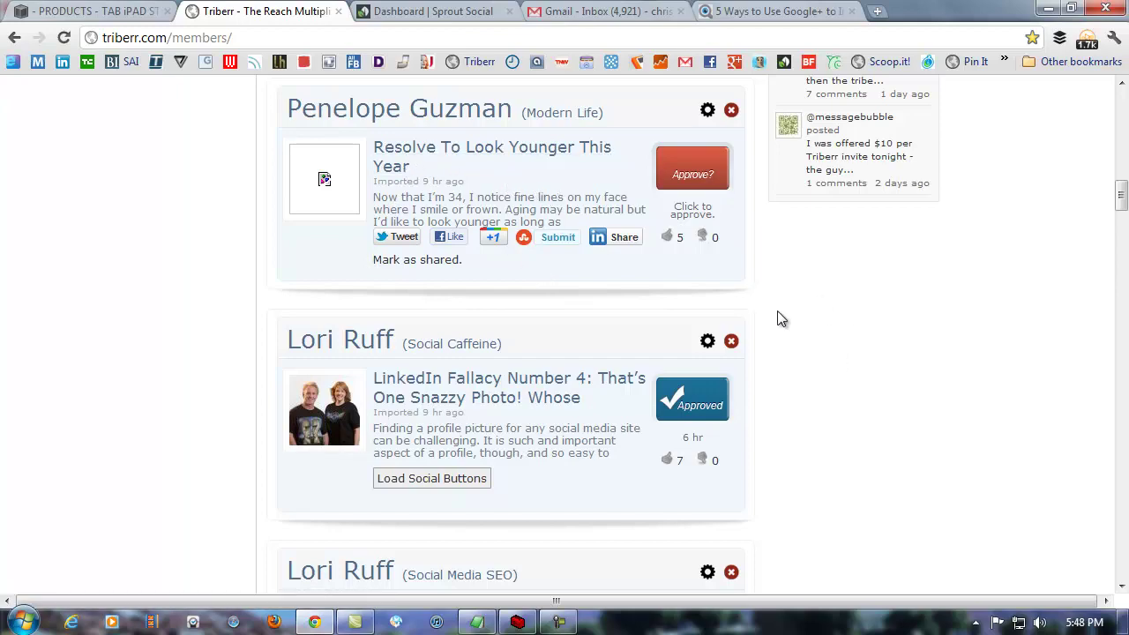
{"action": "scroll", "coordinate": [769, 323], "scroll_direction": "down", "scroll_amount": 4}
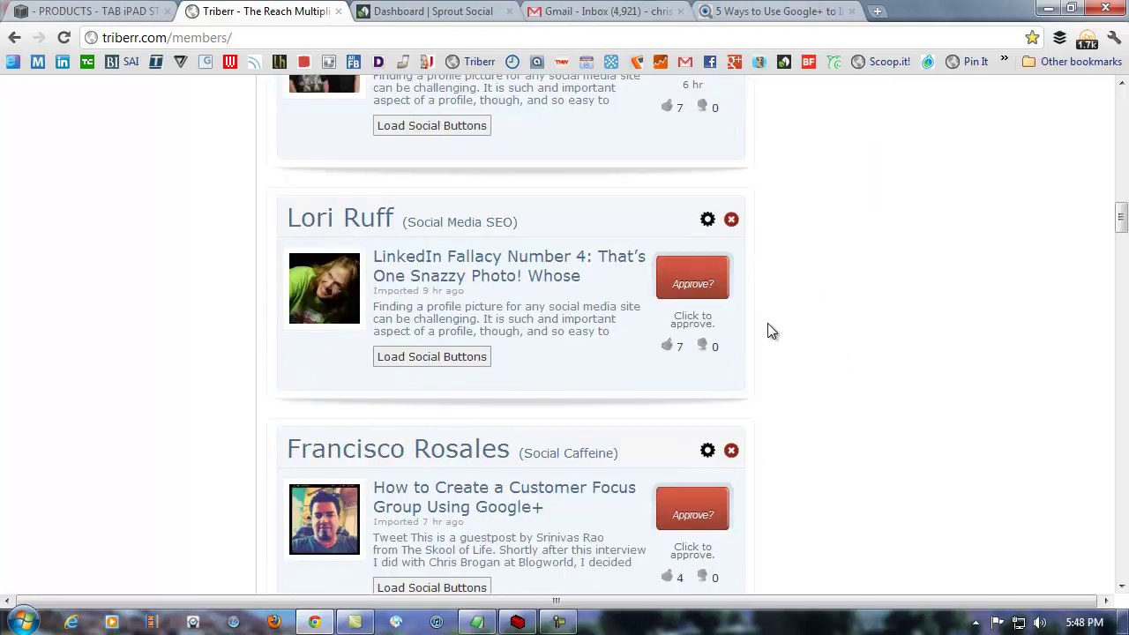
{"action": "scroll", "coordinate": [768, 325], "scroll_direction": "down", "scroll_amount": 7}
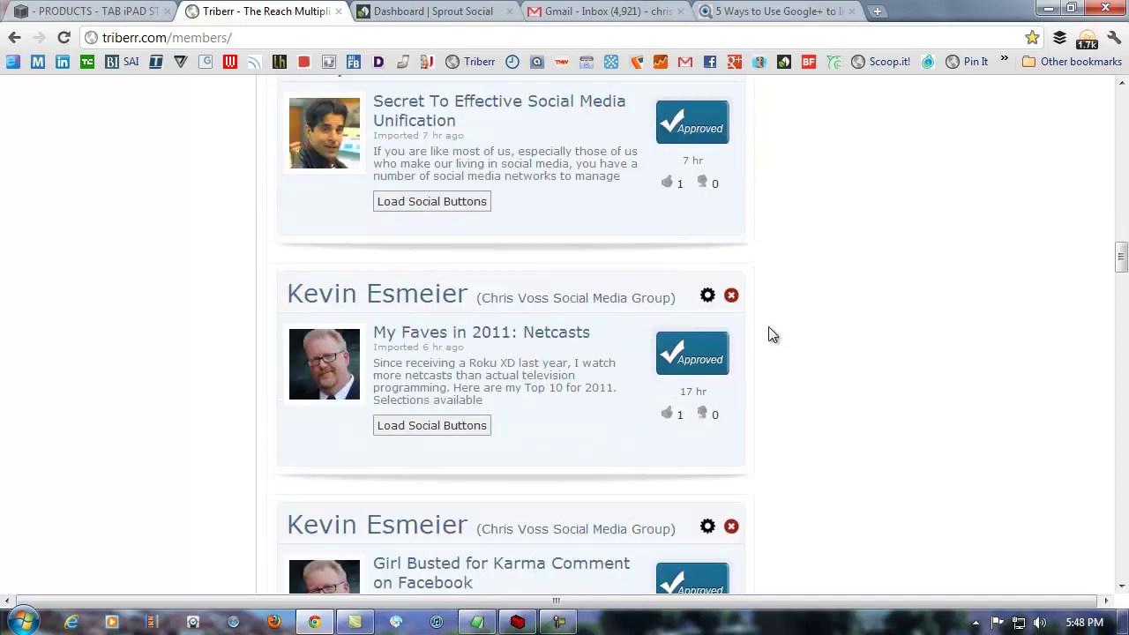
{"action": "scroll", "coordinate": [768, 329], "scroll_direction": "down", "scroll_amount": 10}
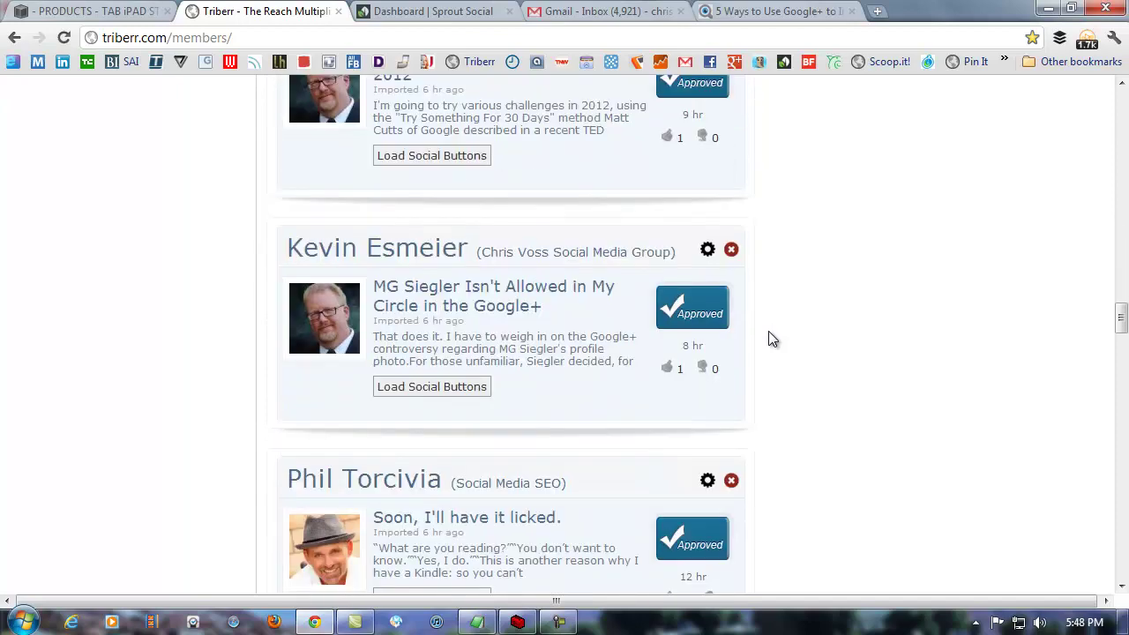
{"action": "scroll", "coordinate": [769, 331], "scroll_direction": "down", "scroll_amount": 11}
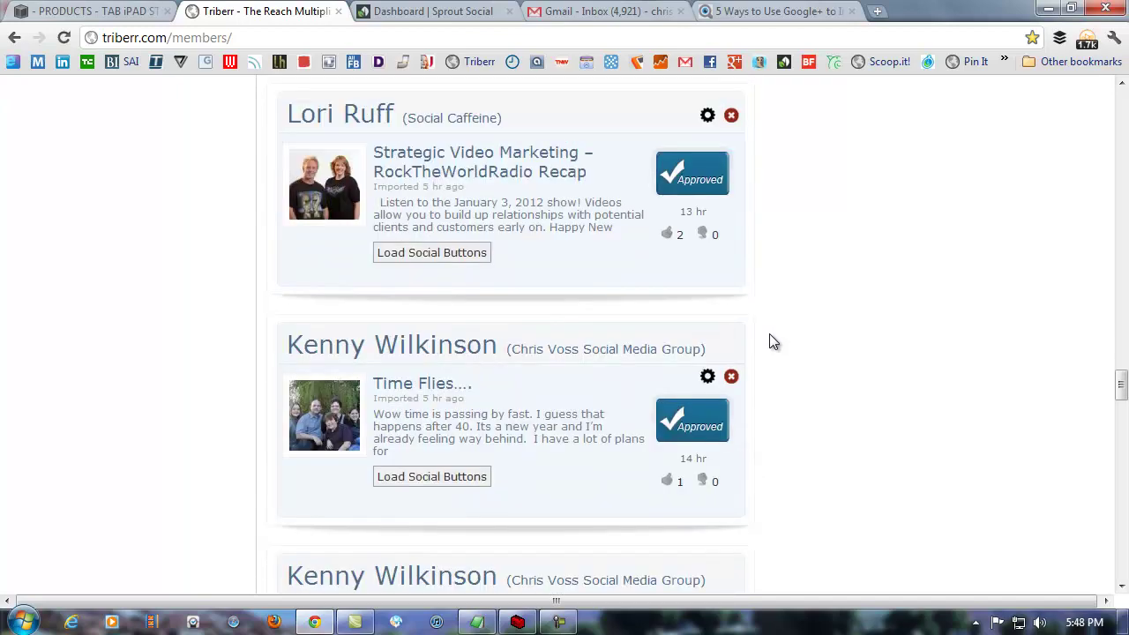
{"action": "scroll", "coordinate": [767, 339], "scroll_direction": "down", "scroll_amount": 8}
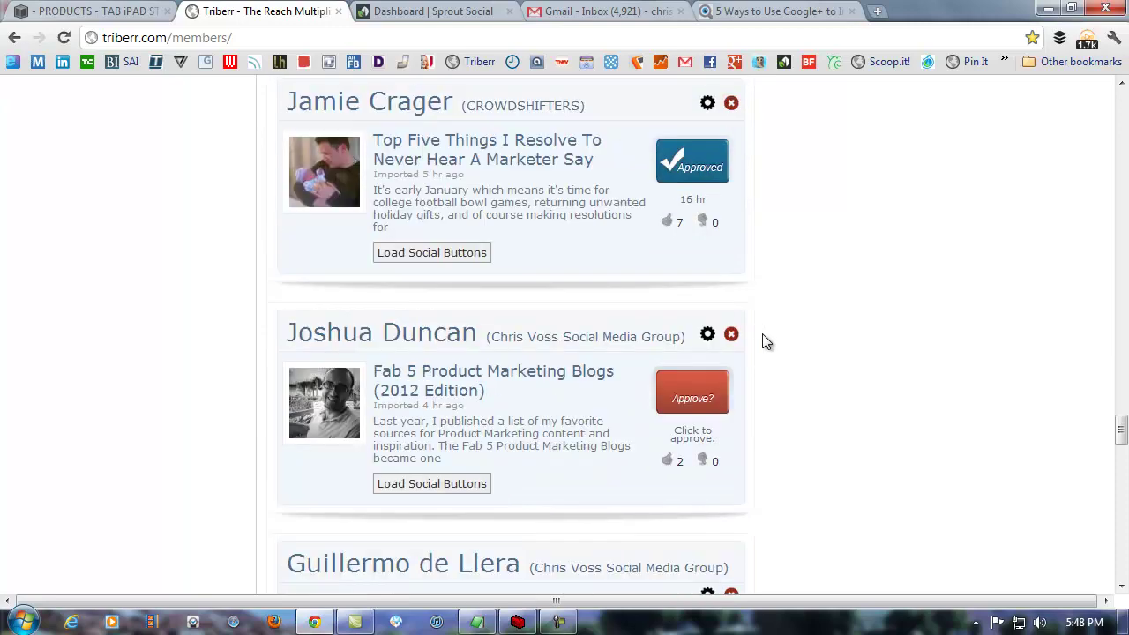
{"action": "scroll", "coordinate": [765, 344], "scroll_direction": "down", "scroll_amount": 7}
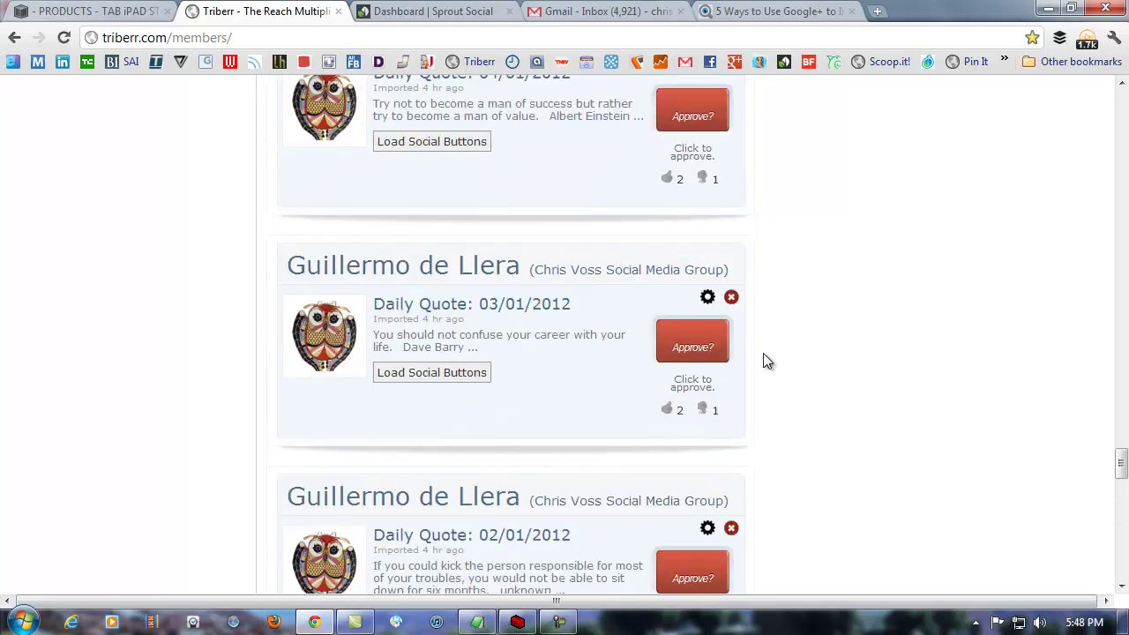
{"action": "scroll", "coordinate": [765, 365], "scroll_direction": "down", "scroll_amount": 10}
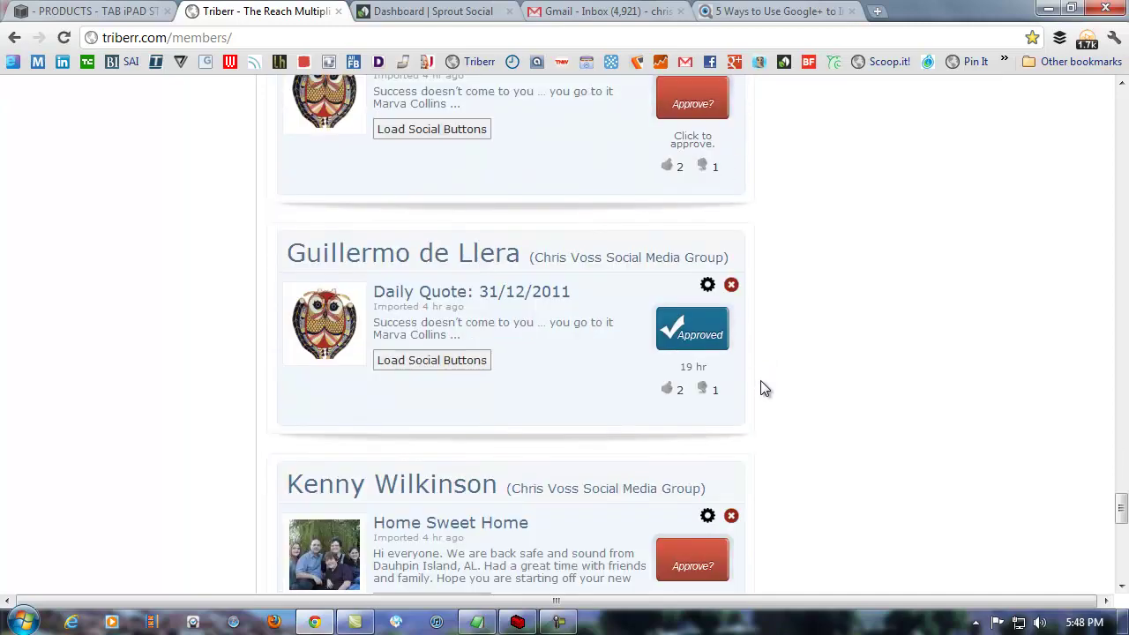
{"action": "scroll", "coordinate": [765, 396], "scroll_direction": "down", "scroll_amount": 3}
{"action": "scroll", "coordinate": [761, 386], "scroll_direction": "down", "scroll_amount": 3}
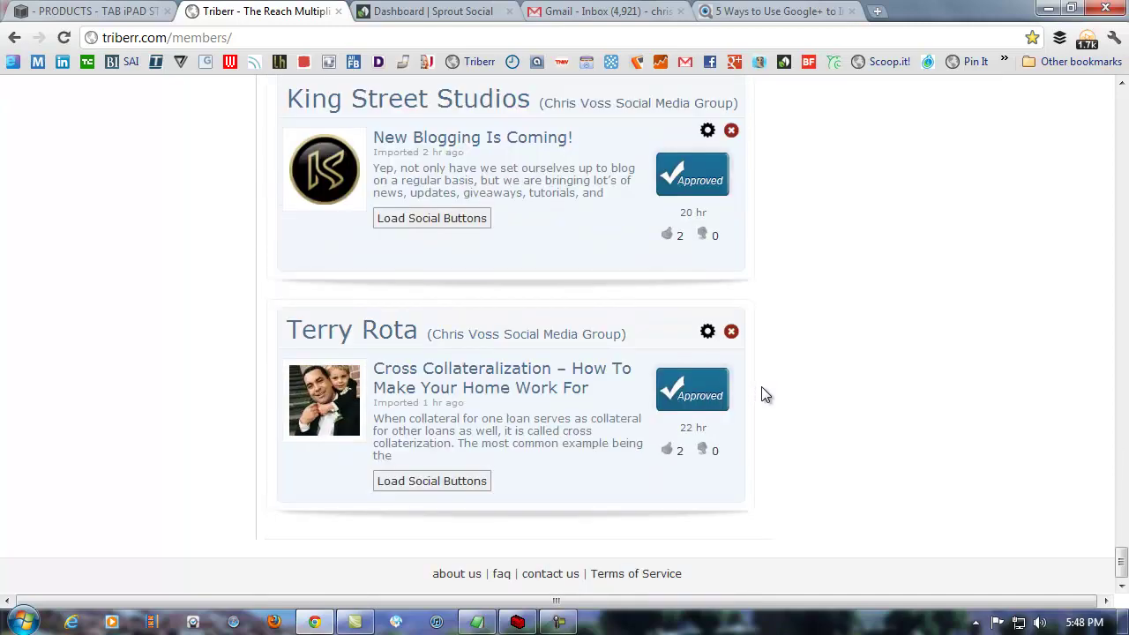
{"action": "scroll", "coordinate": [761, 389], "scroll_direction": "up", "scroll_amount": 15}
{"action": "scroll", "coordinate": [773, 414], "scroll_direction": "up", "scroll_amount": 20}
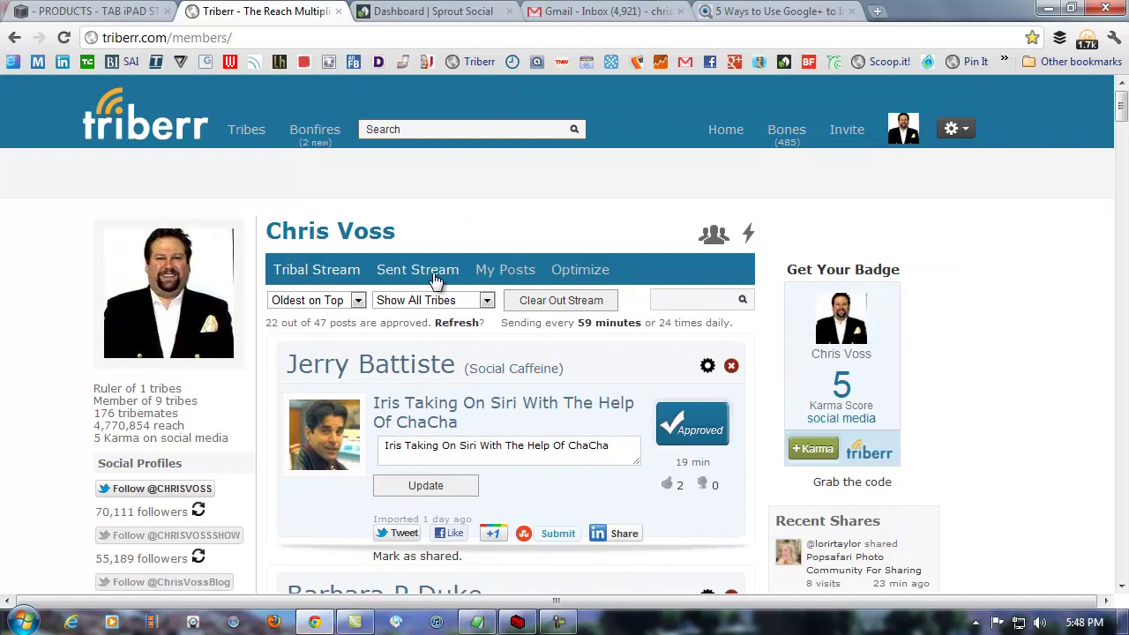
{"action": "scroll", "coordinate": [471, 403], "scroll_direction": "down", "scroll_amount": 9}
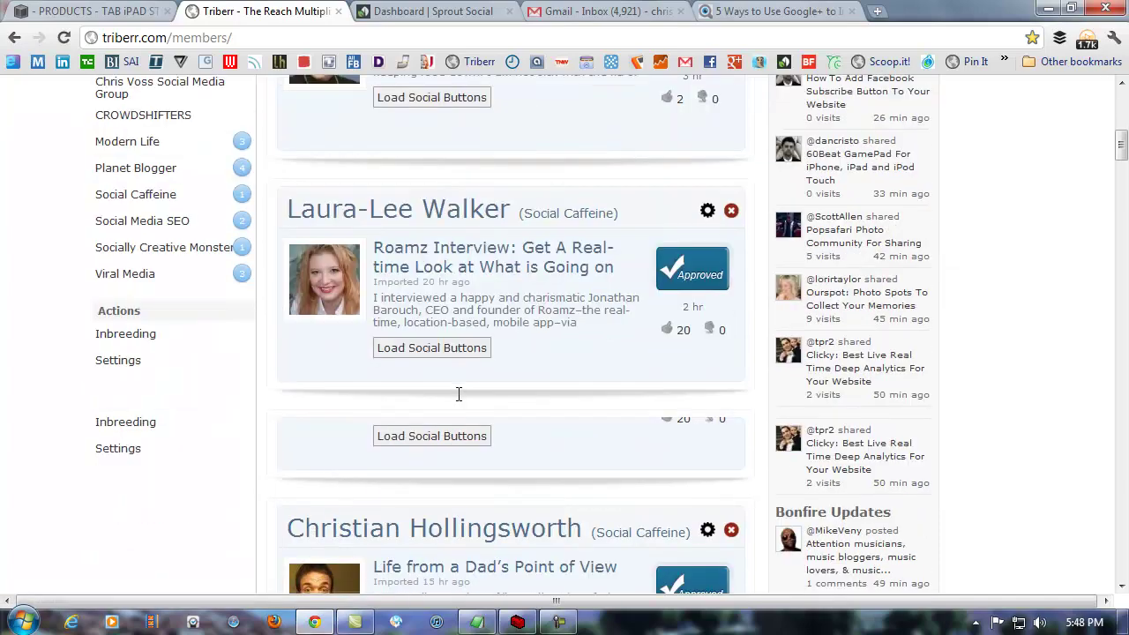
{"action": "scroll", "coordinate": [578, 536], "scroll_direction": "down", "scroll_amount": 10}
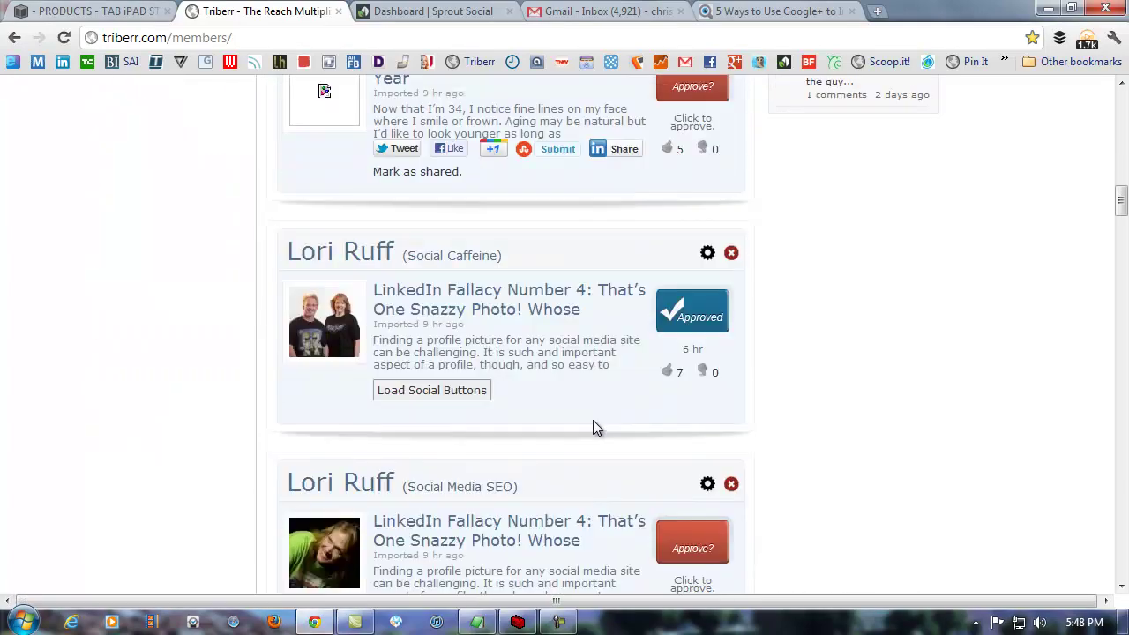
{"action": "scroll", "coordinate": [551, 379], "scroll_direction": "up", "scroll_amount": 5}
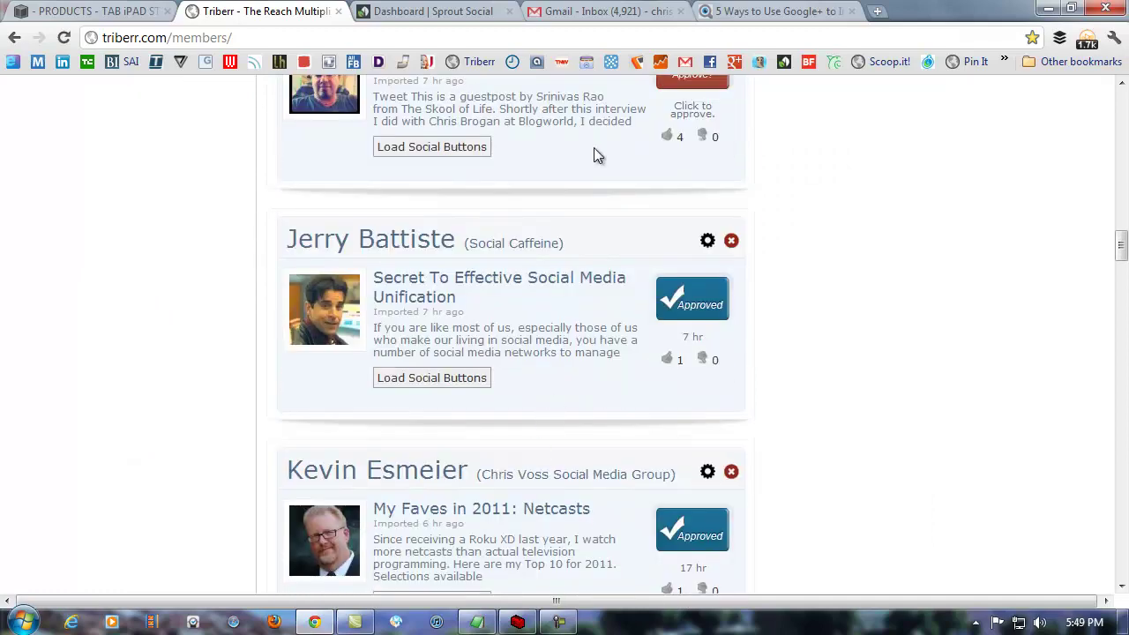
{"action": "scroll", "coordinate": [594, 155], "scroll_direction": "up", "scroll_amount": 2}
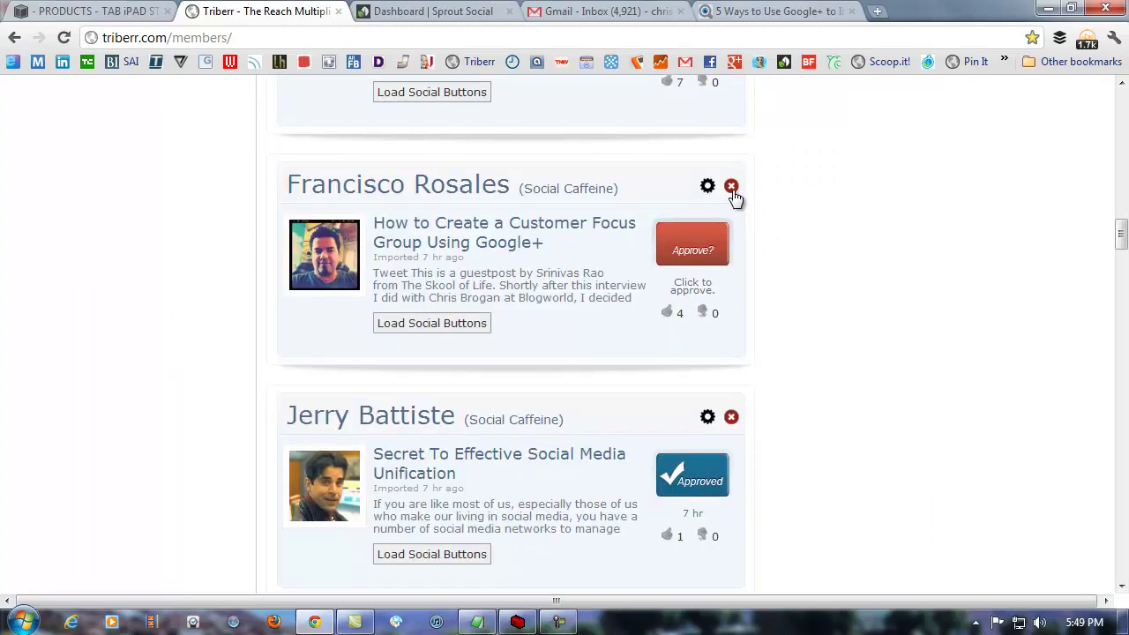
{"action": "scroll", "coordinate": [574, 285], "scroll_direction": "up", "scroll_amount": 7}
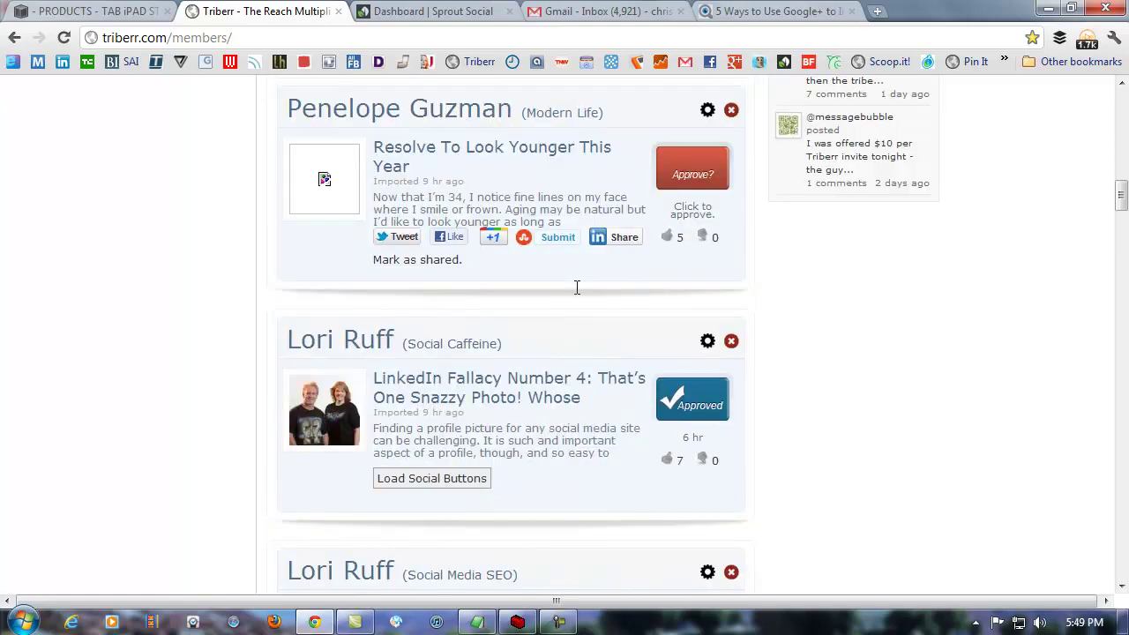
{"action": "scroll", "coordinate": [575, 285], "scroll_direction": "up", "scroll_amount": 15}
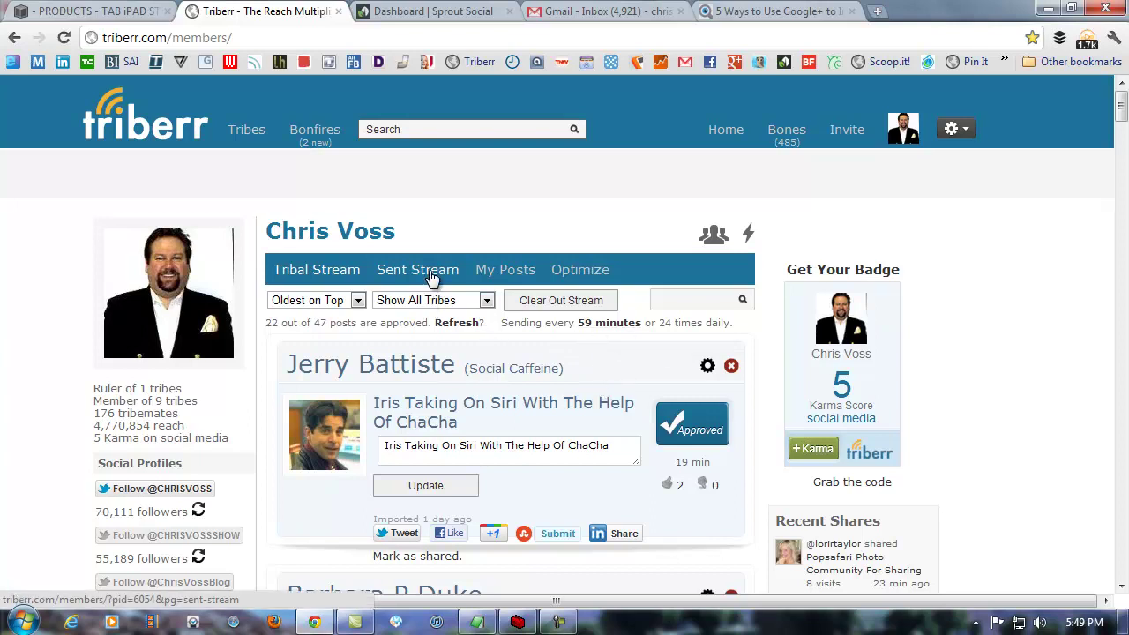
Step: Browse the Sent Stream visit counts and load sharing buttons for '5 Tips for a Successful Website Launch'
{"action": "left_click", "coordinate": [428, 277]}
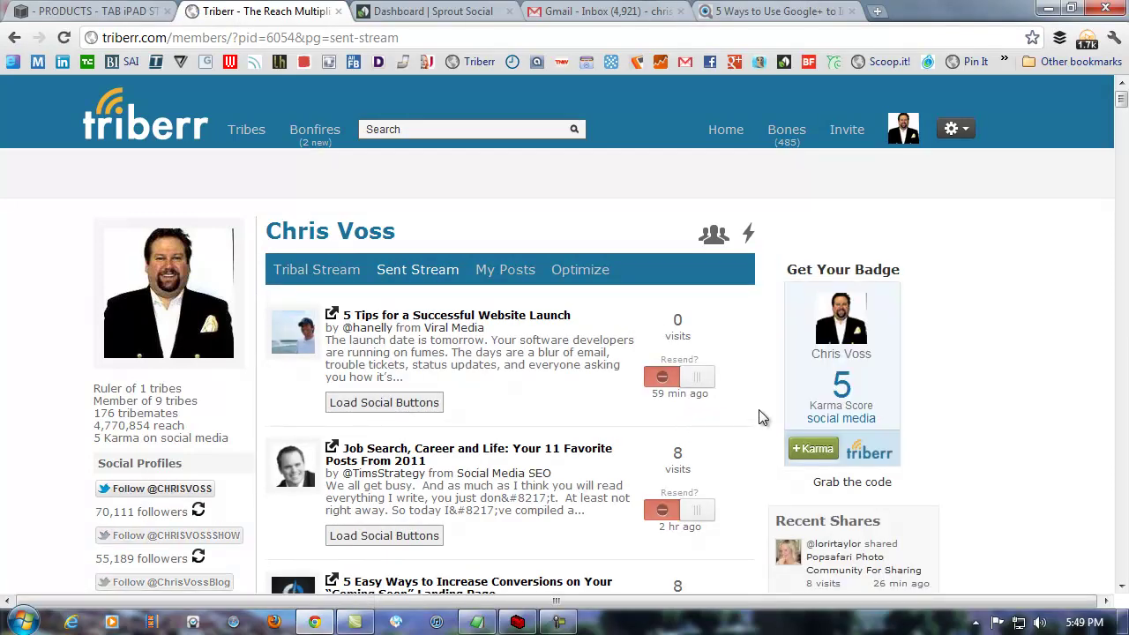
{"action": "scroll", "coordinate": [759, 417], "scroll_direction": "down", "scroll_amount": 4}
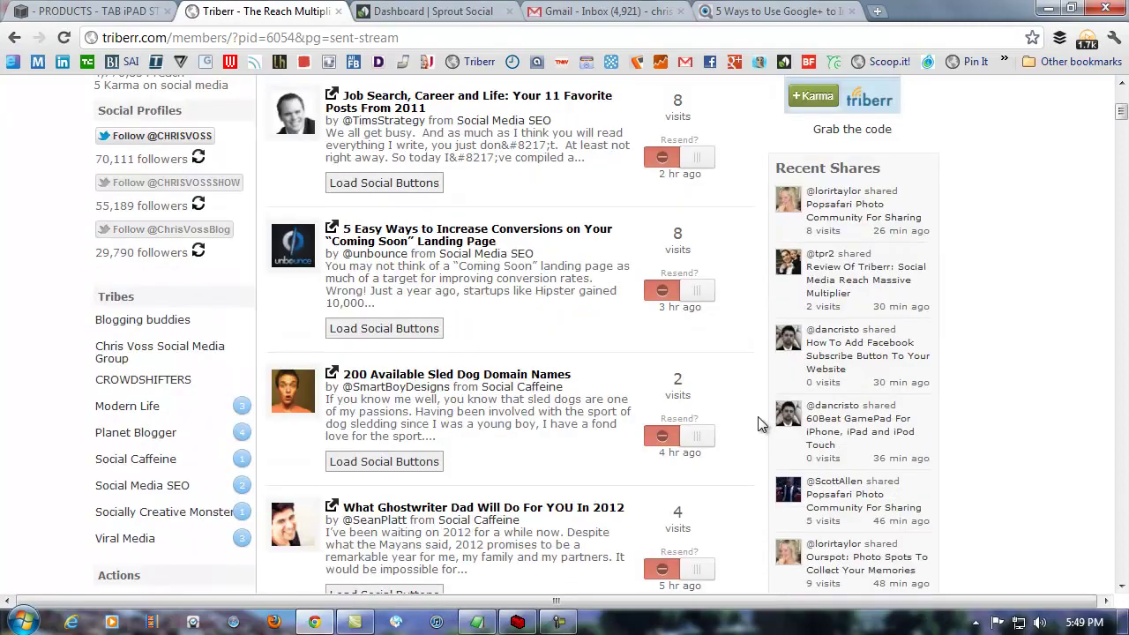
{"action": "scroll", "coordinate": [756, 418], "scroll_direction": "down", "scroll_amount": 6}
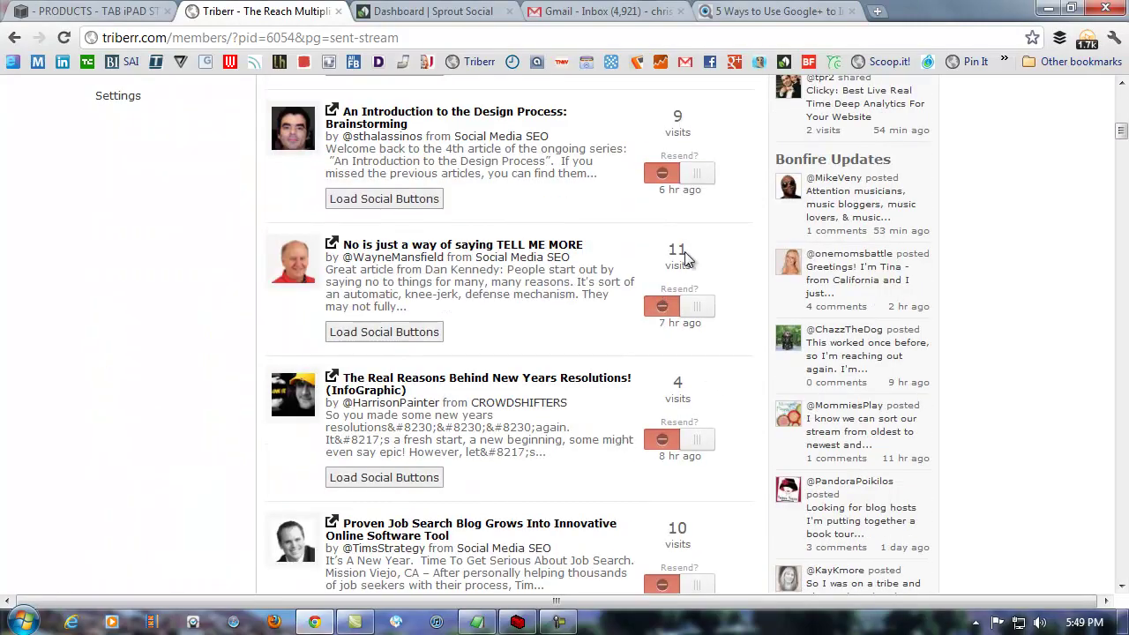
{"action": "scroll", "coordinate": [691, 289], "scroll_direction": "down", "scroll_amount": 3}
{"action": "scroll", "coordinate": [691, 288], "scroll_direction": "up", "scroll_amount": 12}
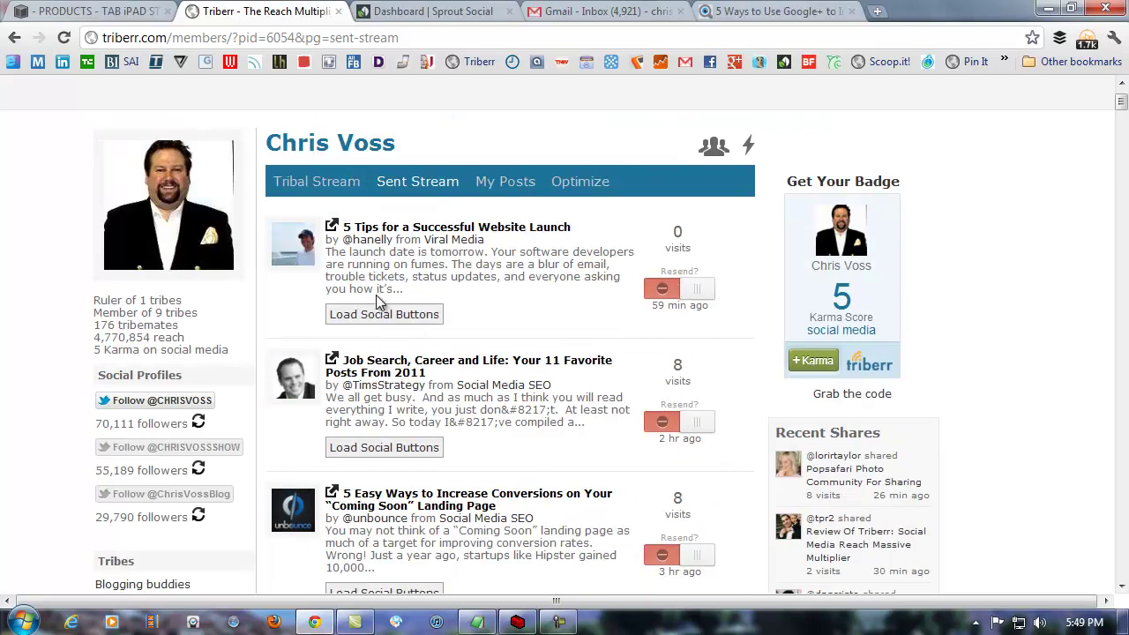
{"action": "left_click", "coordinate": [381, 309]}
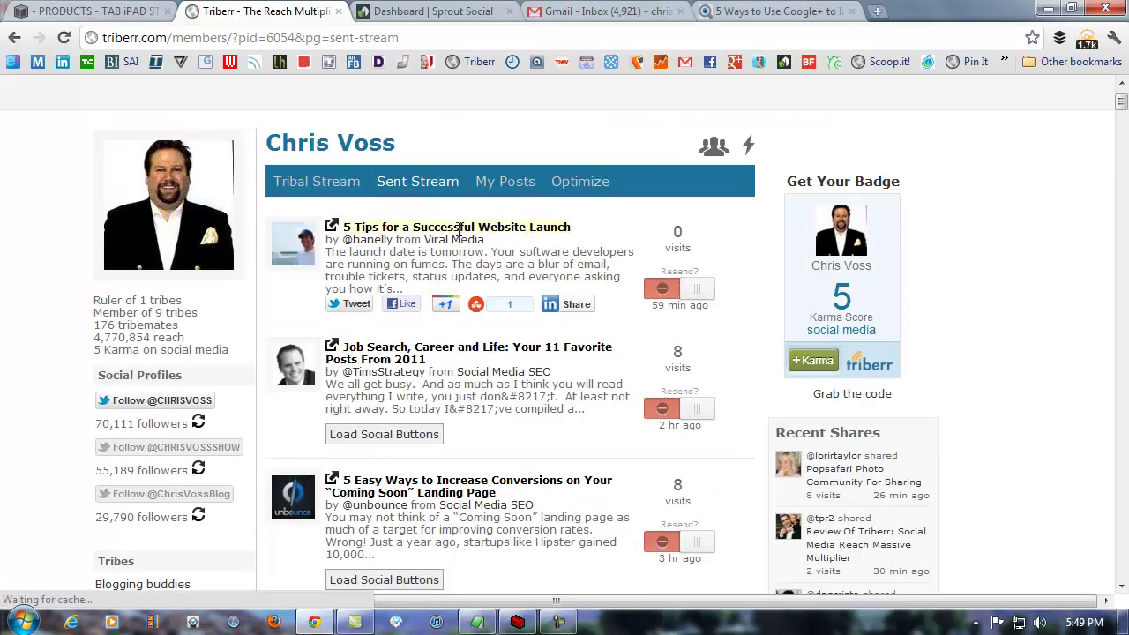
Step: Open My Posts stats and open then close the 'Review Of Triberr' title editor unchanged
{"action": "left_click", "coordinate": [494, 193]}
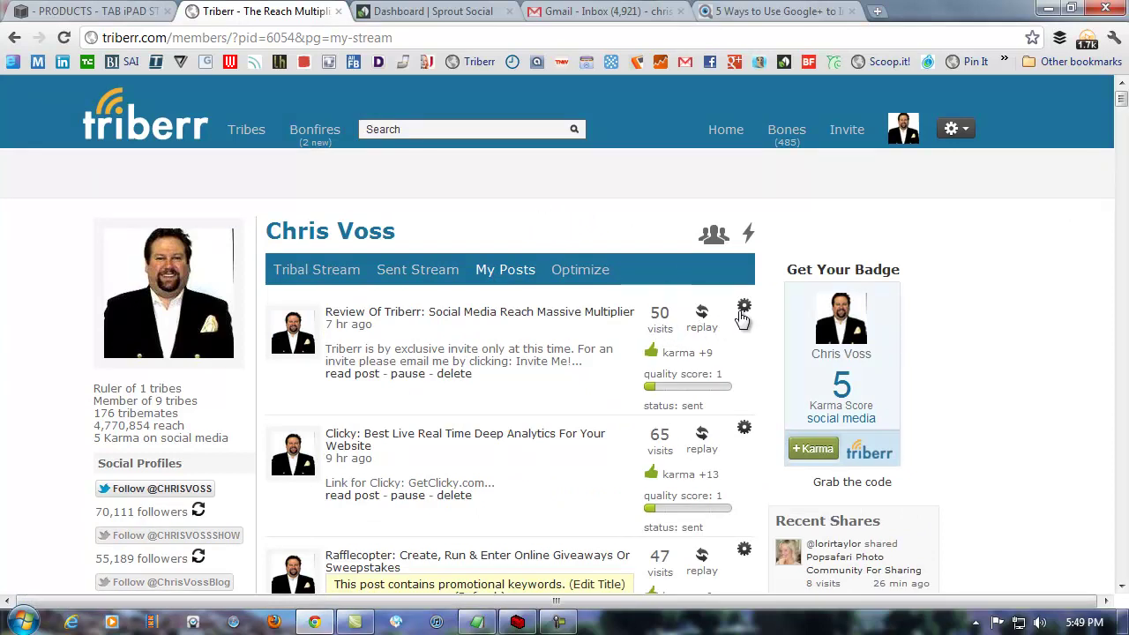
{"action": "left_click", "coordinate": [745, 310]}
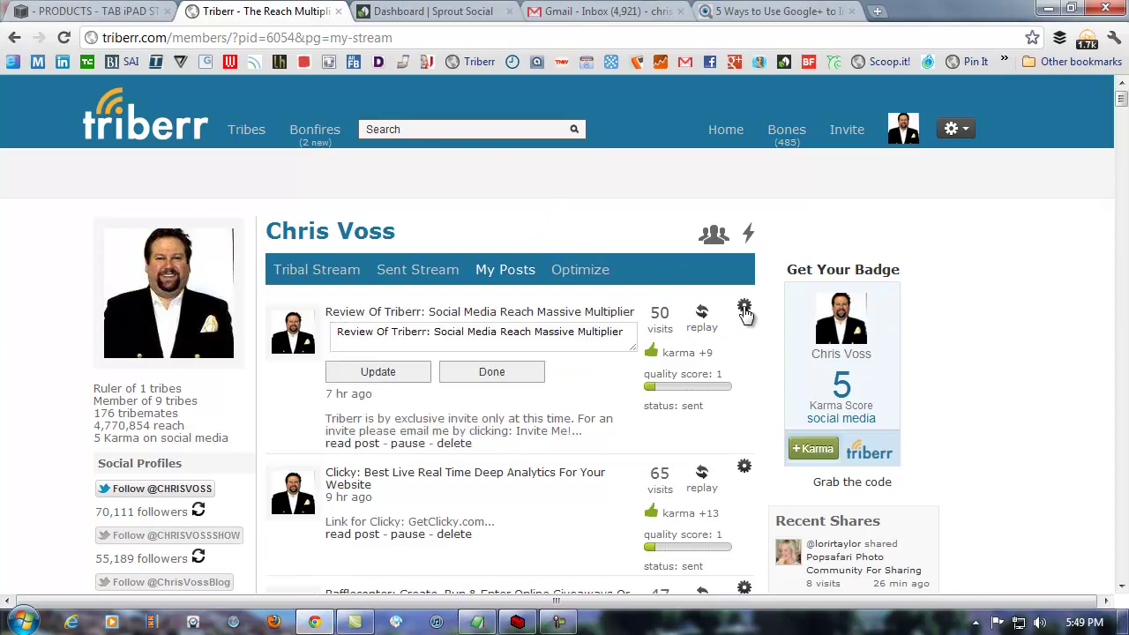
{"action": "left_click", "coordinate": [744, 310]}
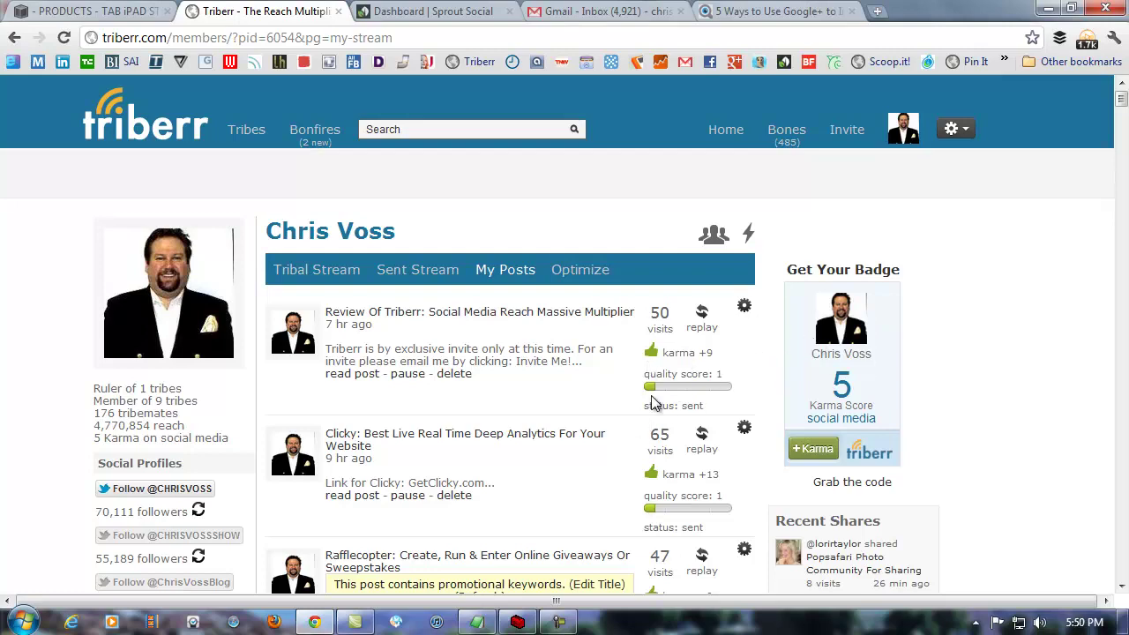
Step: Scroll through the post list's visits, karma and quality scores, then return to the top
{"action": "scroll", "coordinate": [768, 379], "scroll_direction": "down", "scroll_amount": 2}
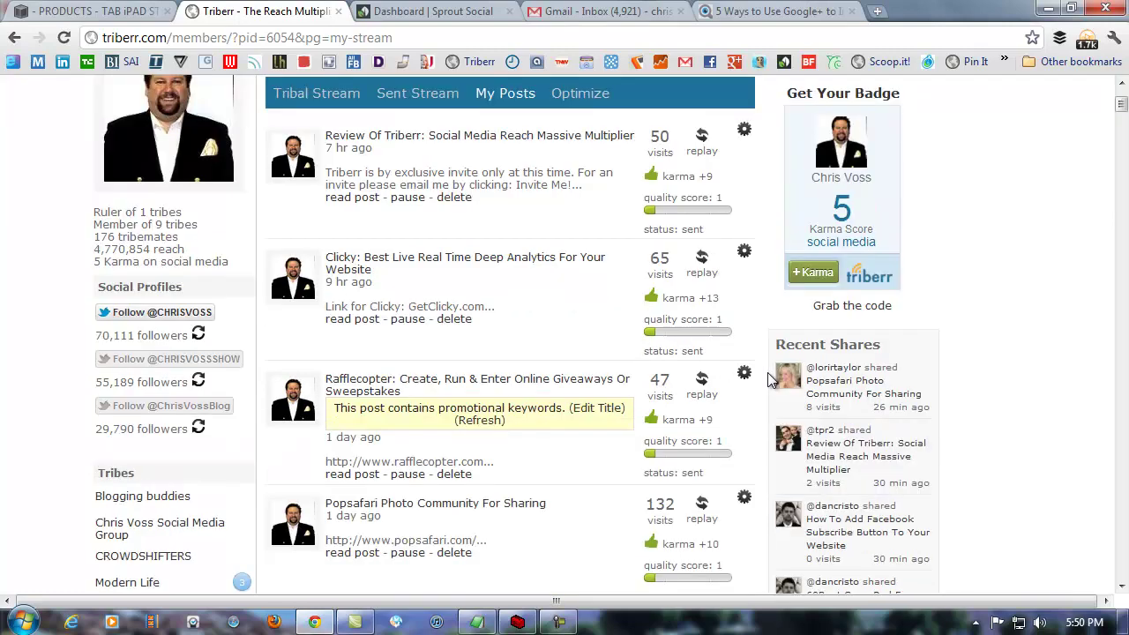
{"action": "scroll", "coordinate": [722, 336], "scroll_direction": "down", "scroll_amount": 3}
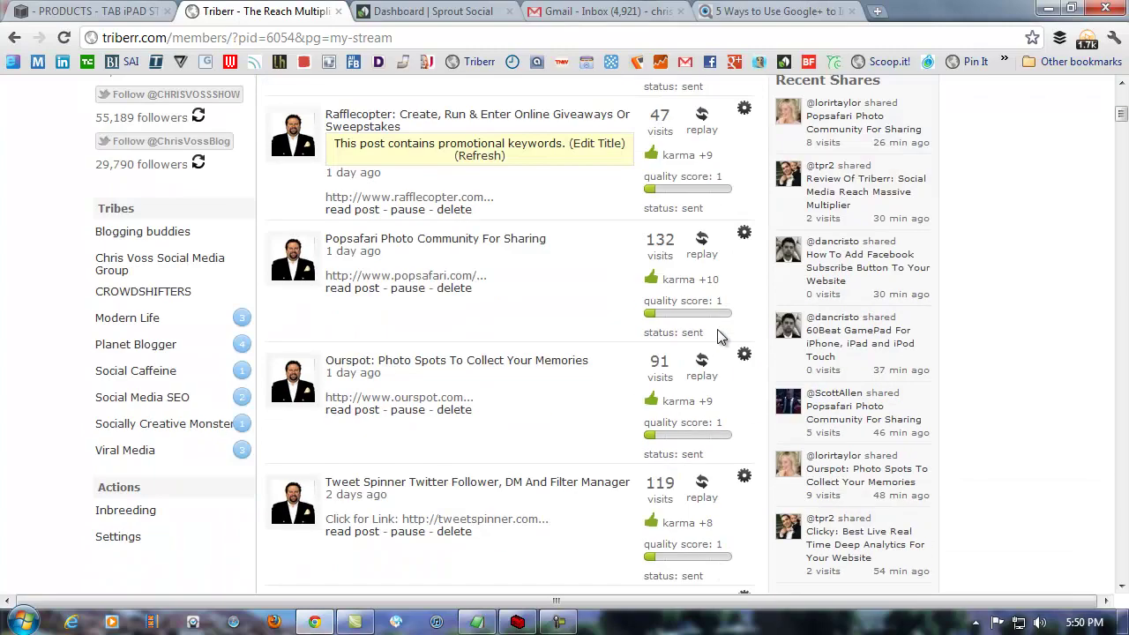
{"action": "scroll", "coordinate": [719, 336], "scroll_direction": "up", "scroll_amount": 4}
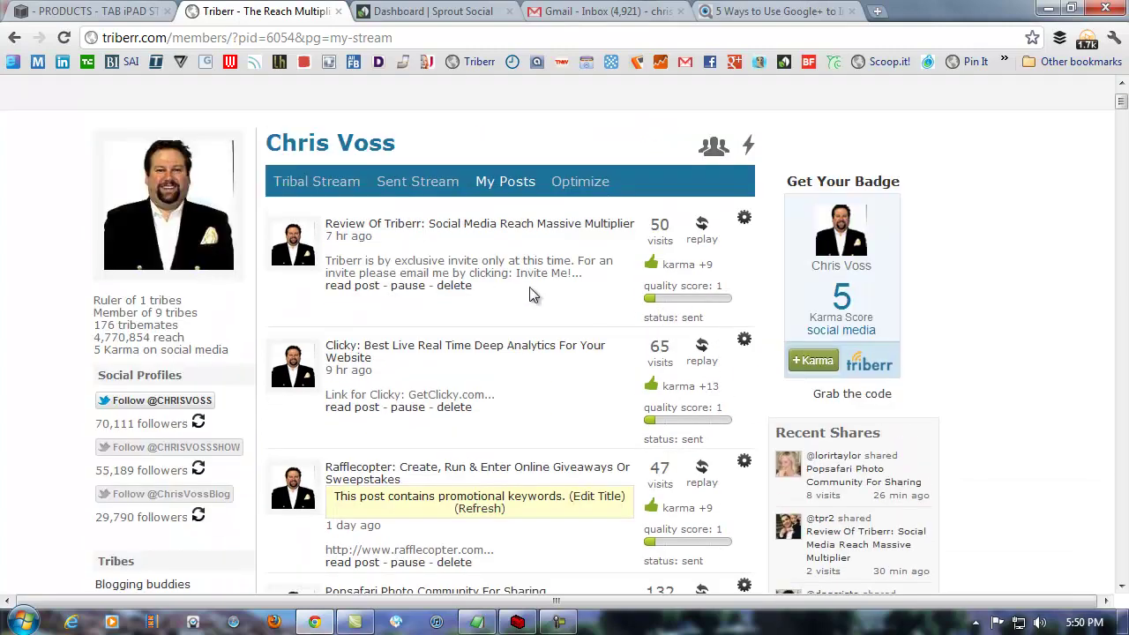
{"action": "scroll", "coordinate": [585, 300], "scroll_direction": "down", "scroll_amount": 7}
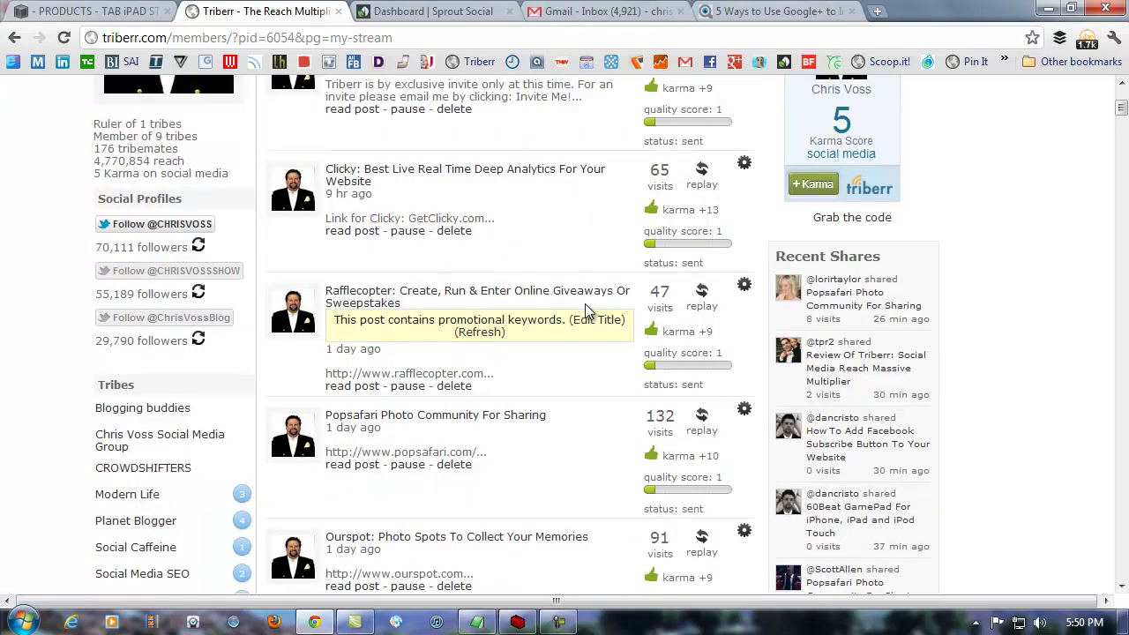
{"action": "scroll", "coordinate": [587, 316], "scroll_direction": "down", "scroll_amount": 6}
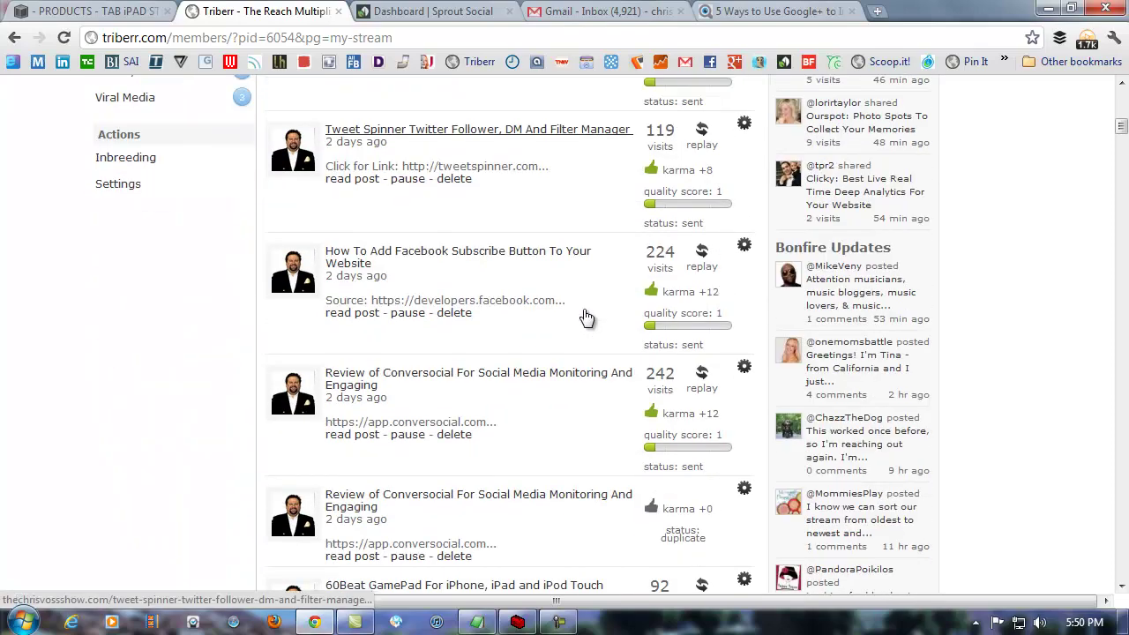
{"action": "scroll", "coordinate": [587, 316], "scroll_direction": "down", "scroll_amount": 3}
{"action": "scroll", "coordinate": [585, 328], "scroll_direction": "down", "scroll_amount": 2}
{"action": "key", "text": "Home"}
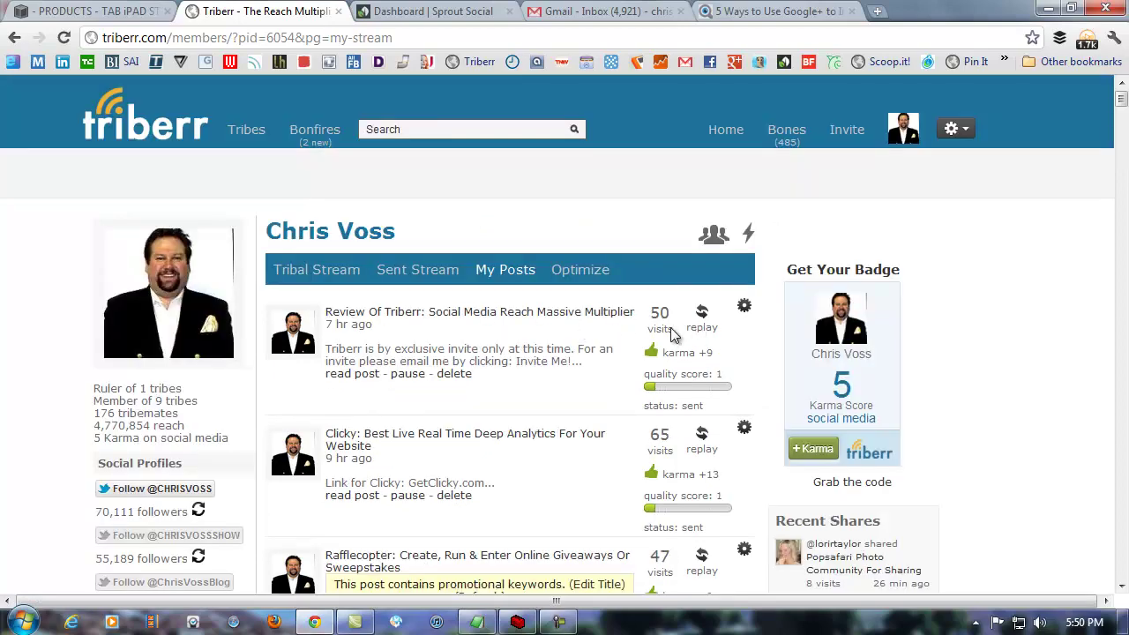
Step: Expand 'Review Of Triberr' shares and review their Delivered, Undelivered and En Route statuses, visits and CTR
{"action": "left_click", "coordinate": [661, 322]}
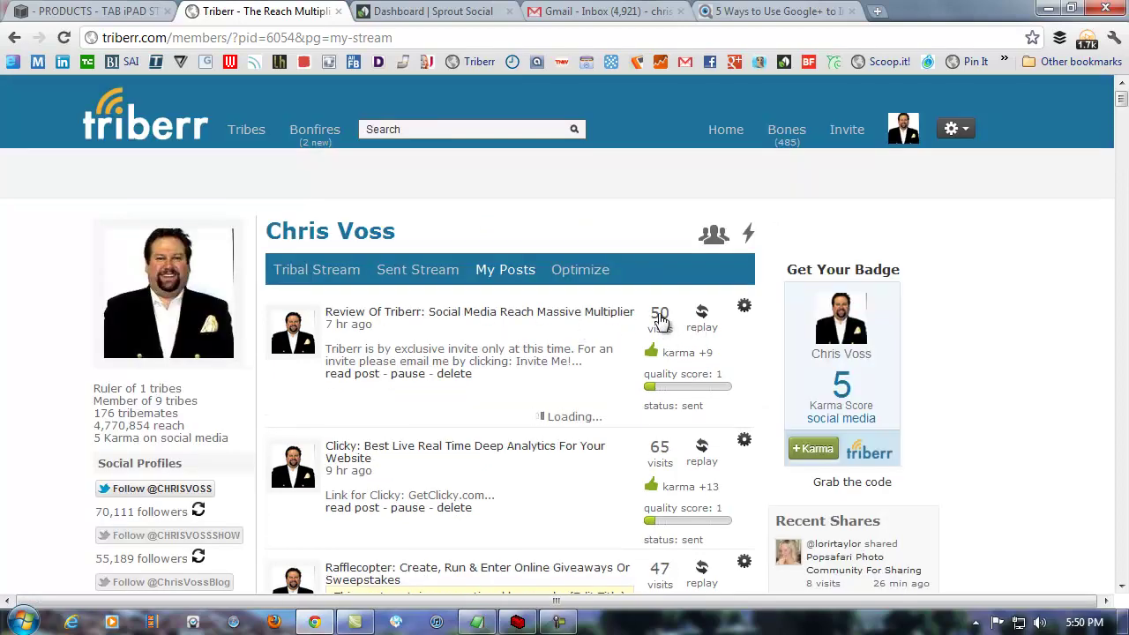
{"action": "scroll", "coordinate": [526, 371], "scroll_direction": "down", "scroll_amount": 2}
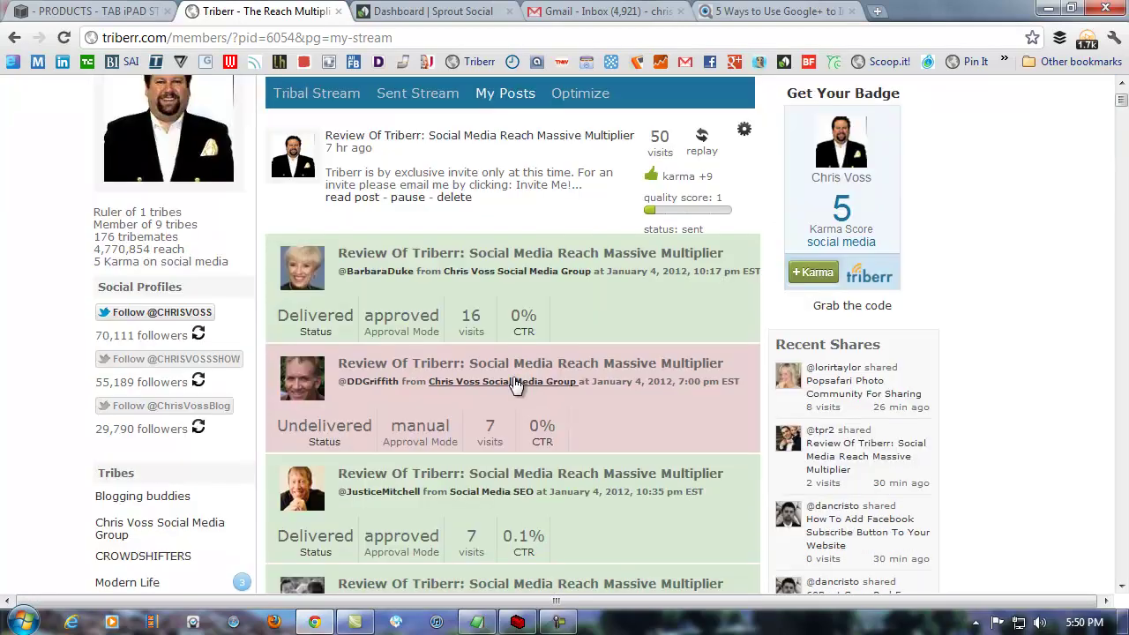
{"action": "scroll", "coordinate": [501, 403], "scroll_direction": "down", "scroll_amount": 3}
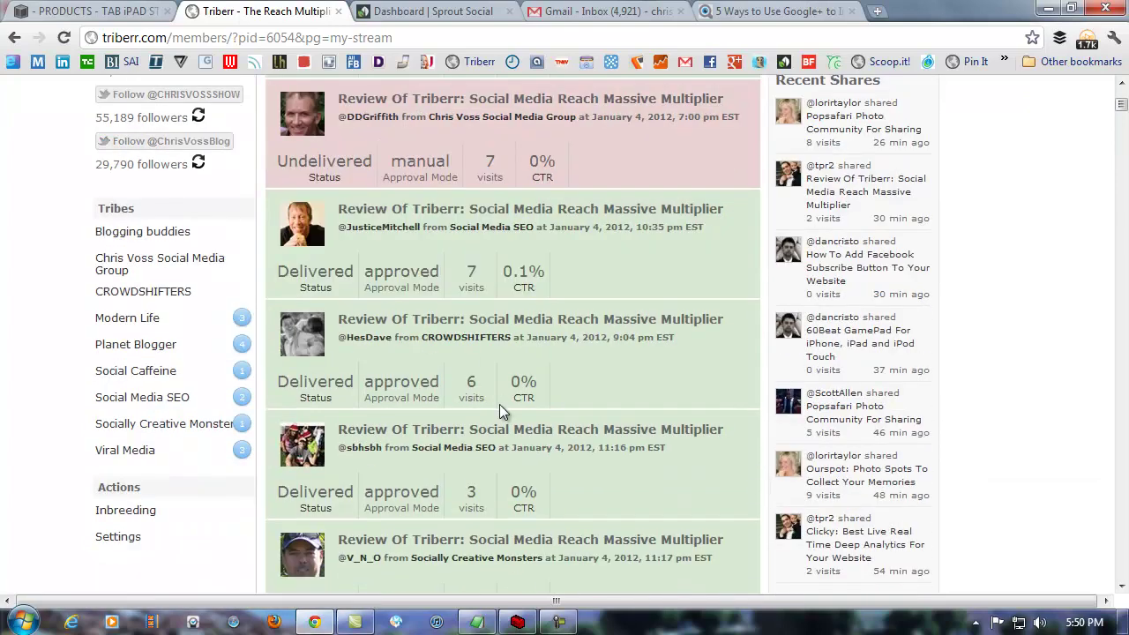
{"action": "scroll", "coordinate": [499, 404], "scroll_direction": "down", "scroll_amount": 3}
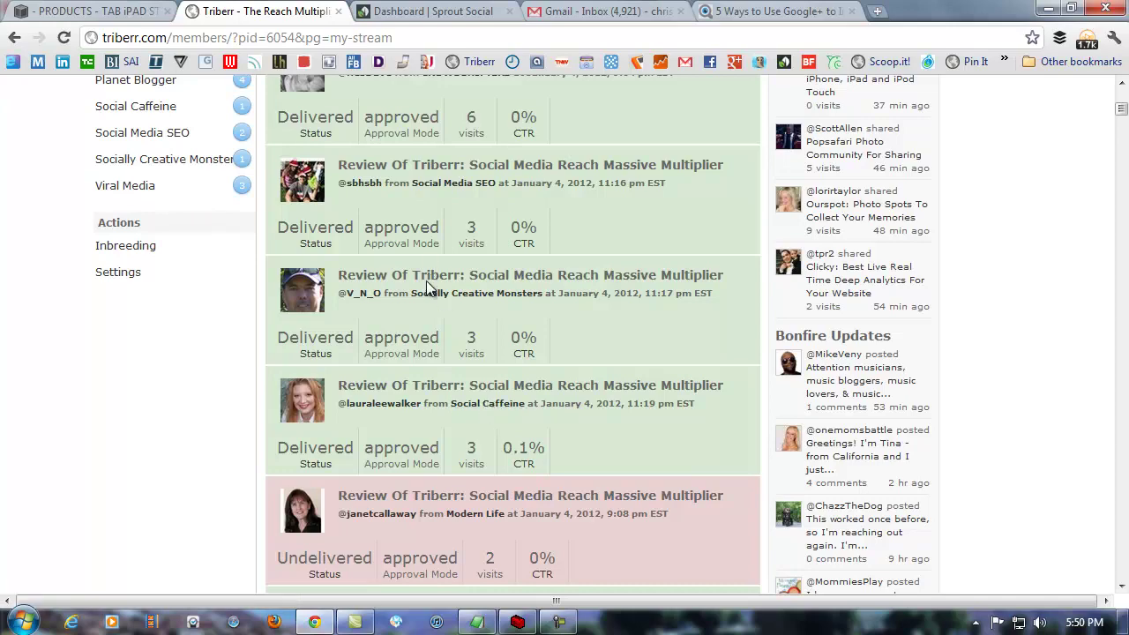
{"action": "scroll", "coordinate": [429, 300], "scroll_direction": "down", "scroll_amount": 4}
{"action": "scroll", "coordinate": [429, 334], "scroll_direction": "down", "scroll_amount": 5}
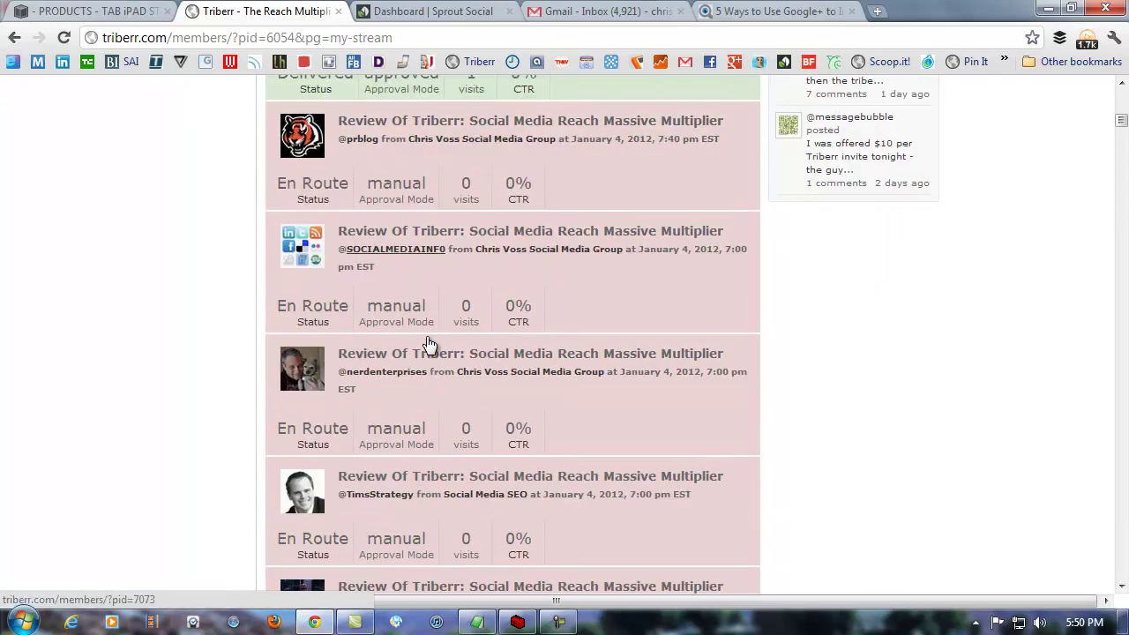
{"action": "scroll", "coordinate": [427, 343], "scroll_direction": "down", "scroll_amount": 8}
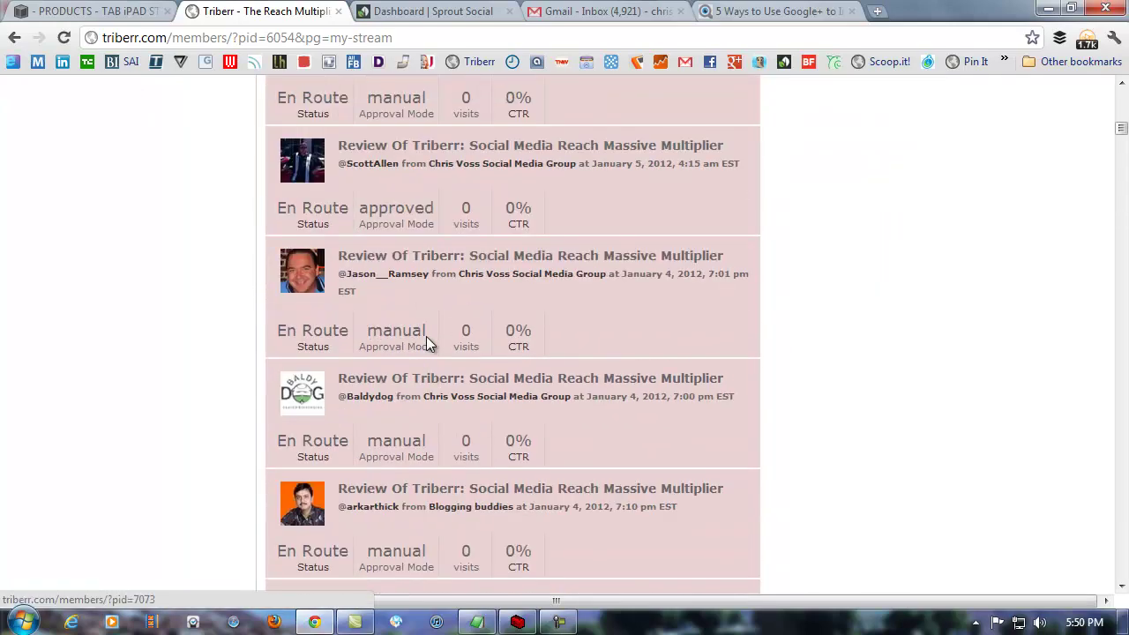
{"action": "scroll", "coordinate": [414, 348], "scroll_direction": "down", "scroll_amount": 7}
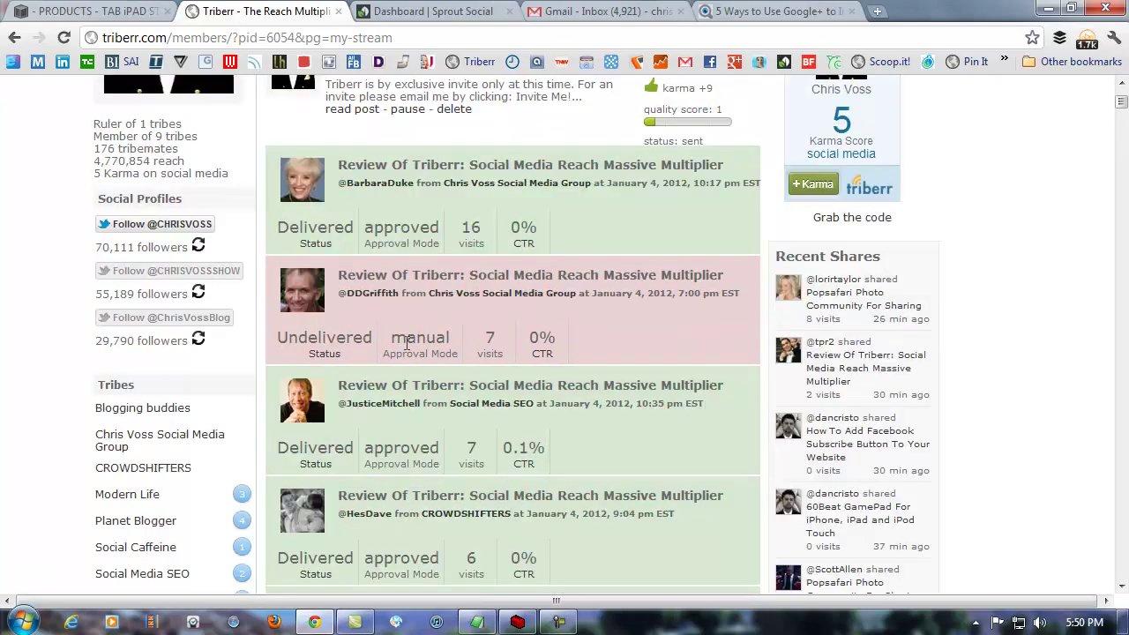
{"action": "scroll", "coordinate": [404, 347], "scroll_direction": "down", "scroll_amount": 10}
{"action": "scroll", "coordinate": [411, 370], "scroll_direction": "down", "scroll_amount": 10}
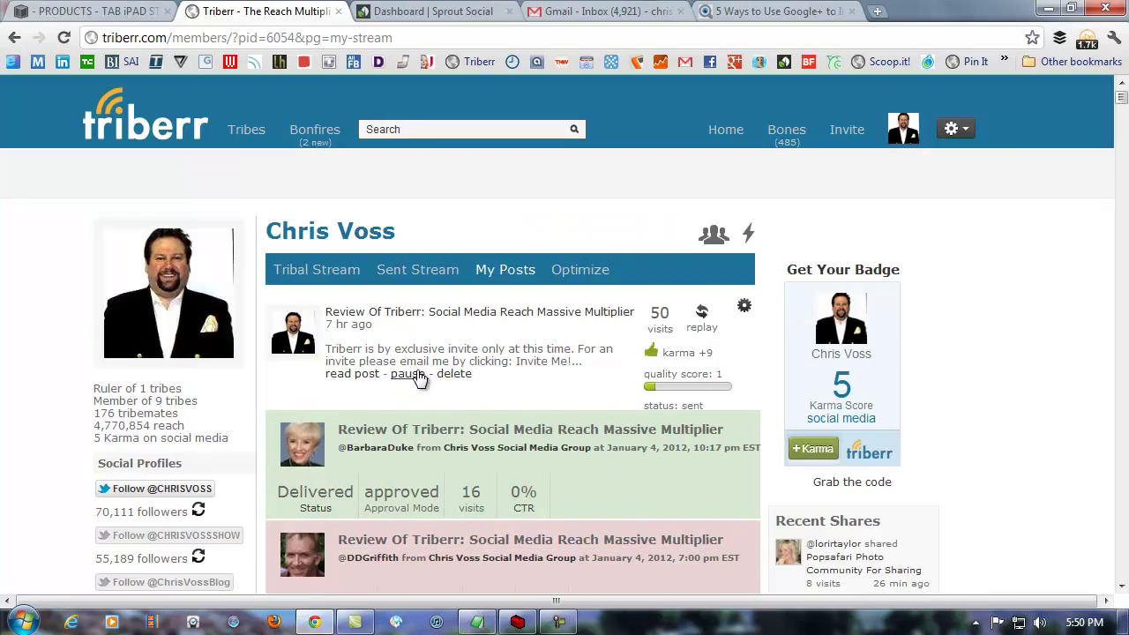
Step: Show the Optimize report of Top Traffic Driving Tribemates for the past 30 days, led by 771 visits
{"action": "left_click", "coordinate": [580, 276]}
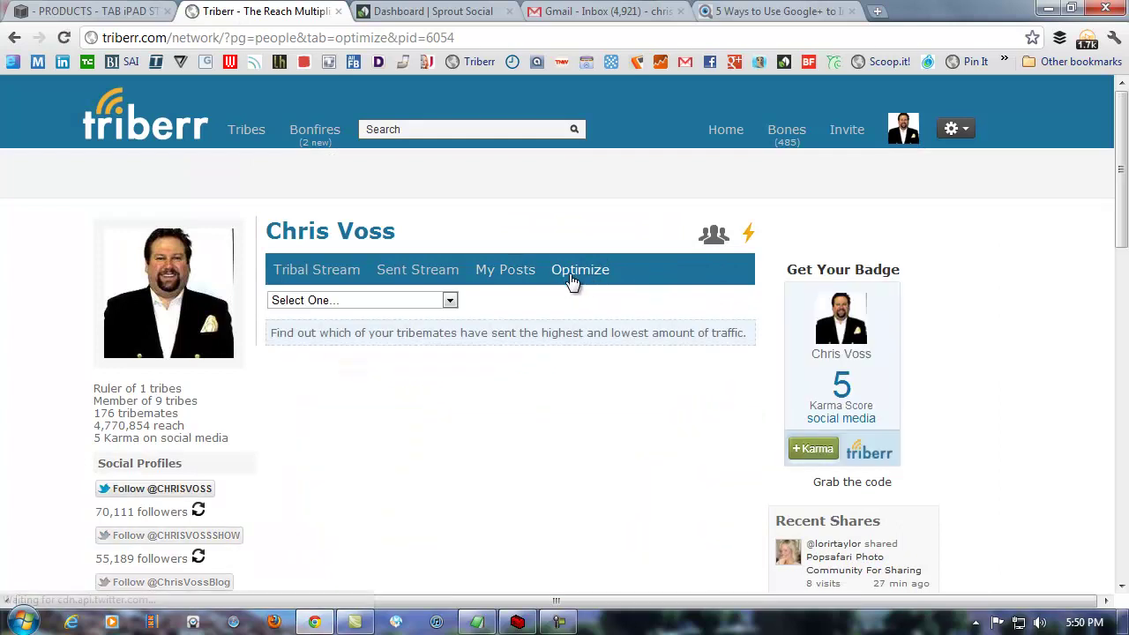
{"action": "left_click", "coordinate": [450, 301]}
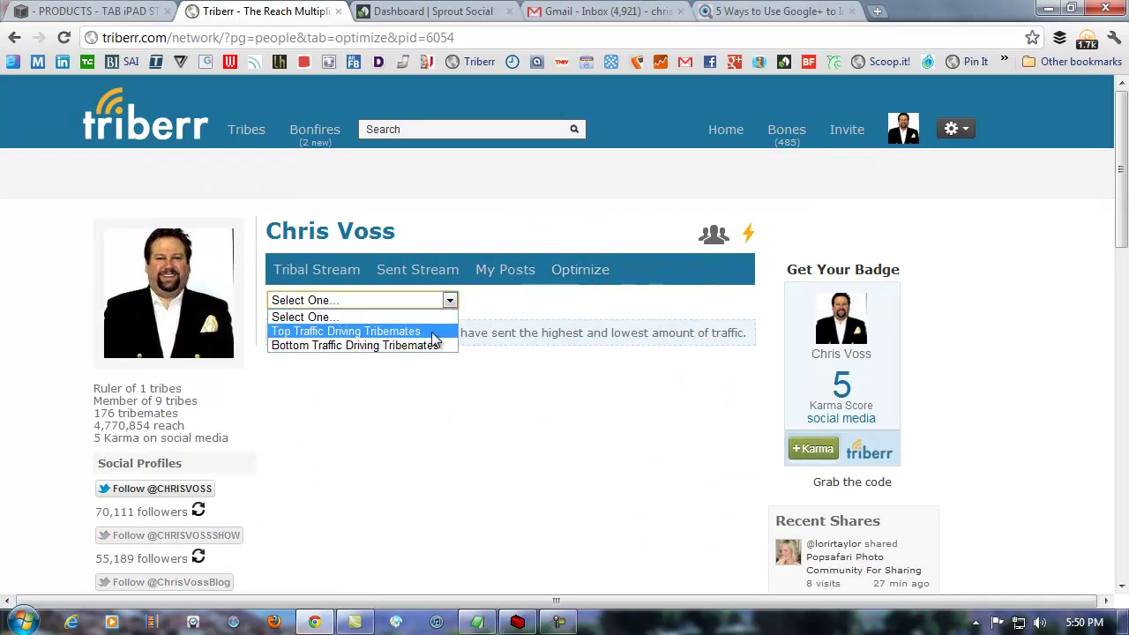
{"action": "left_click", "coordinate": [434, 334]}
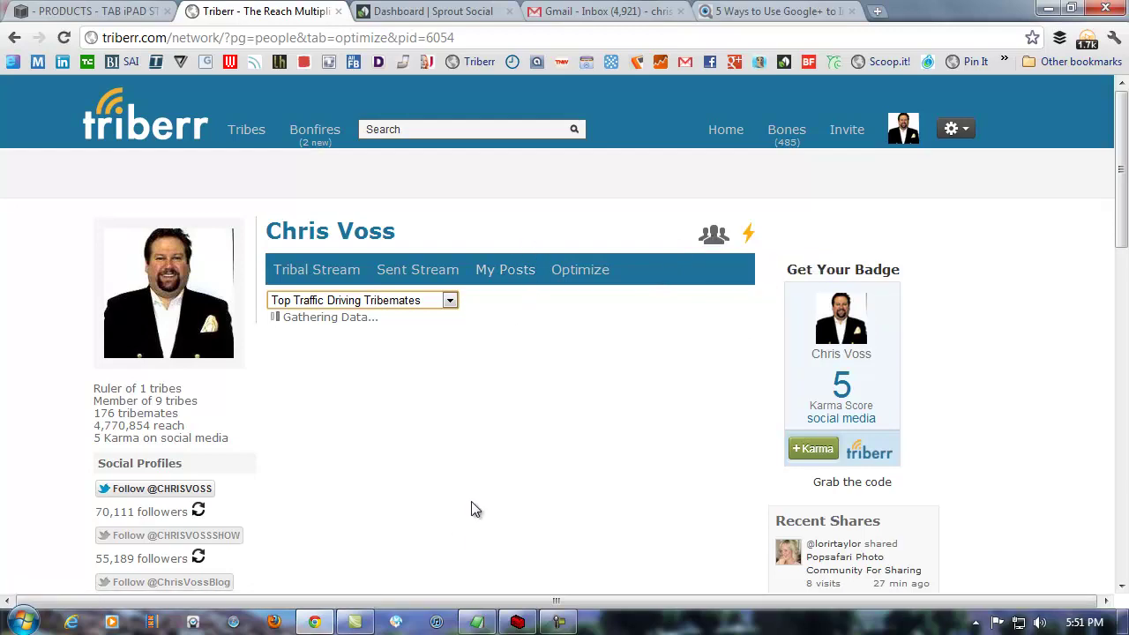
{"action": "scroll", "coordinate": [1035, 350], "scroll_direction": "down", "scroll_amount": 5}
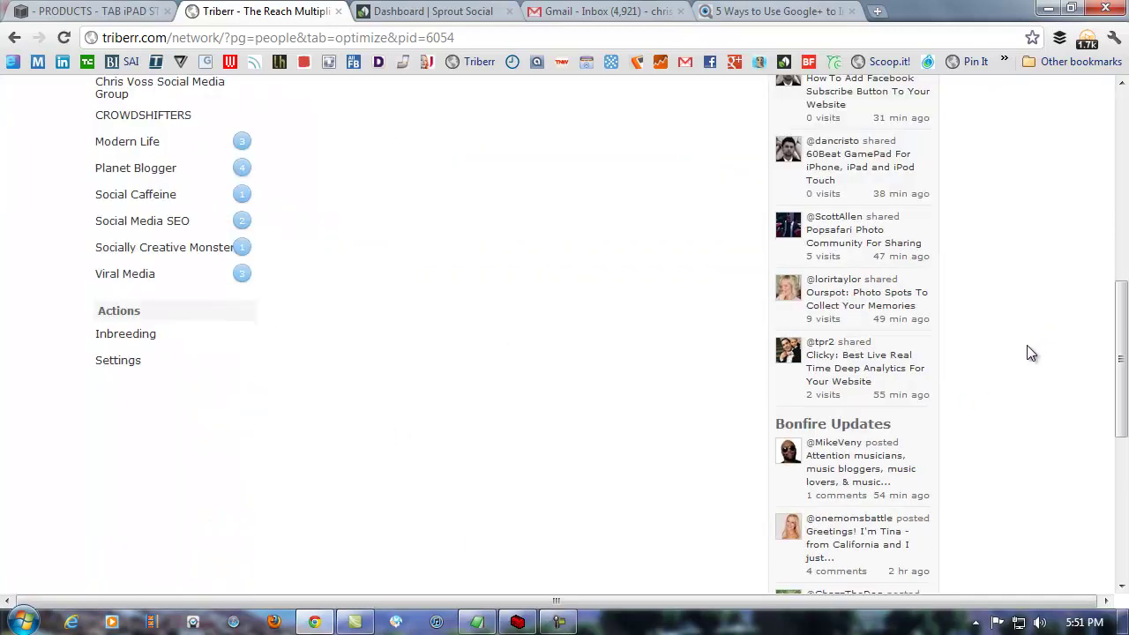
{"action": "scroll", "coordinate": [1031, 357], "scroll_direction": "up", "scroll_amount": 6}
{"action": "scroll", "coordinate": [882, 335], "scroll_direction": "down", "scroll_amount": 4}
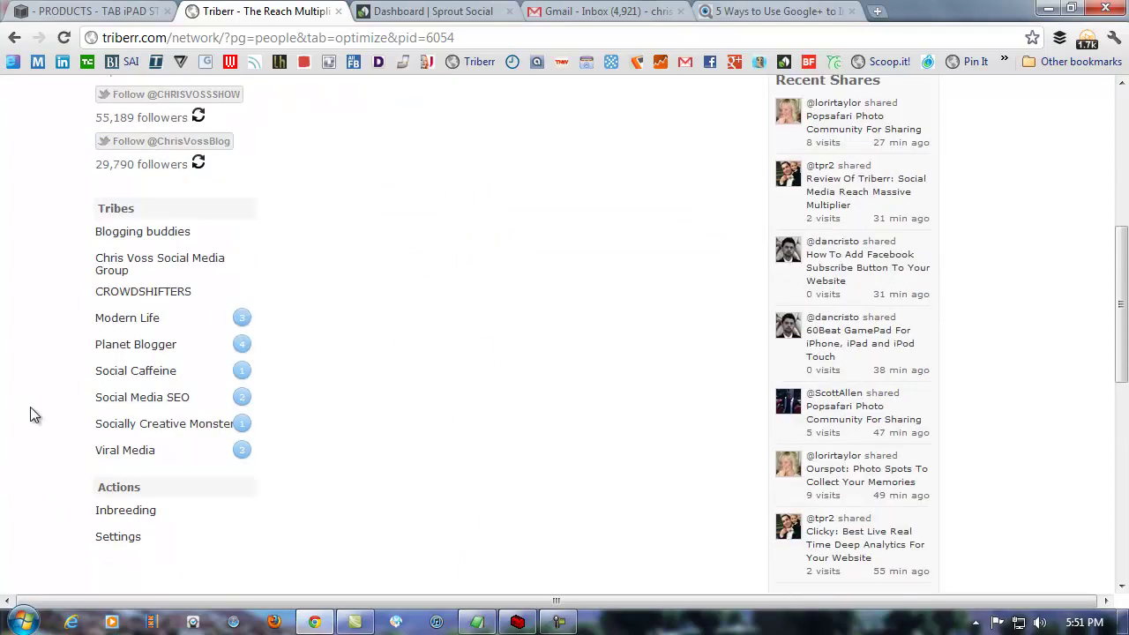
{"action": "scroll", "coordinate": [41, 391], "scroll_direction": "up", "scroll_amount": 3}
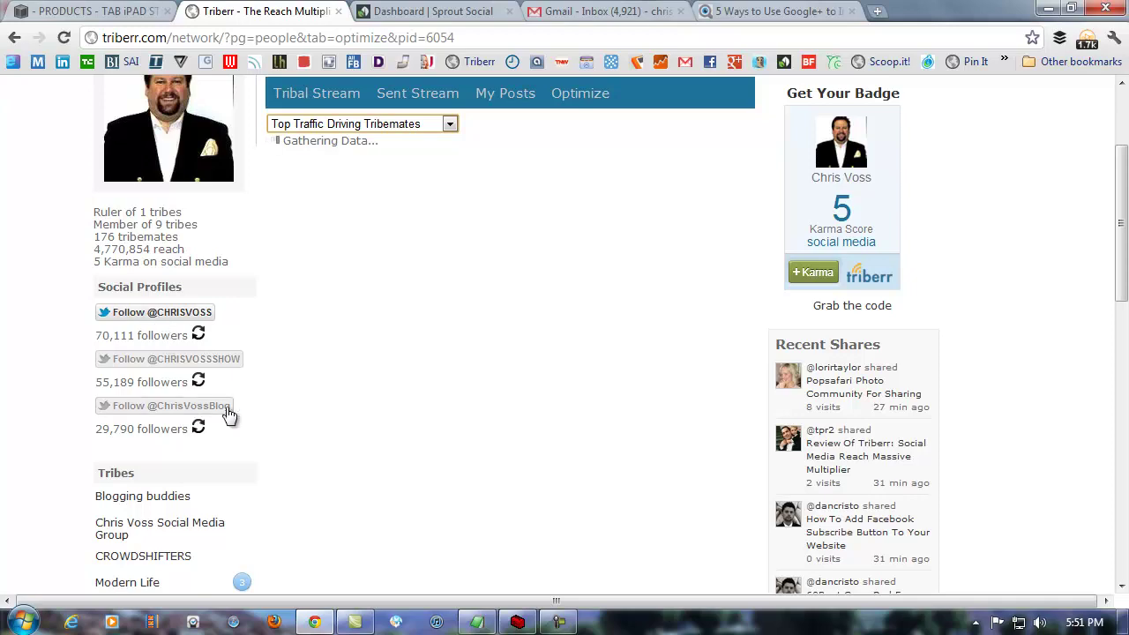
{"action": "scroll", "coordinate": [273, 381], "scroll_direction": "up", "scroll_amount": 3}
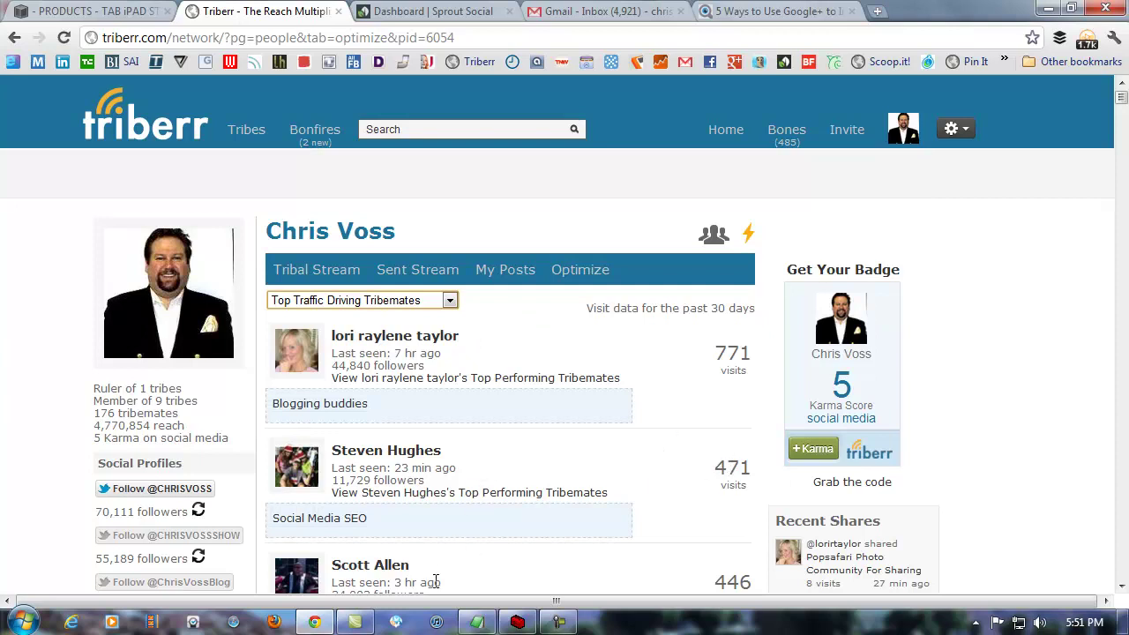
{"action": "left_click", "coordinate": [448, 302]}
Step: Switch the Optimize report to Bottom Traffic Driving Tribemates and scroll through its 0-visit entries
{"action": "left_click", "coordinate": [409, 345]}
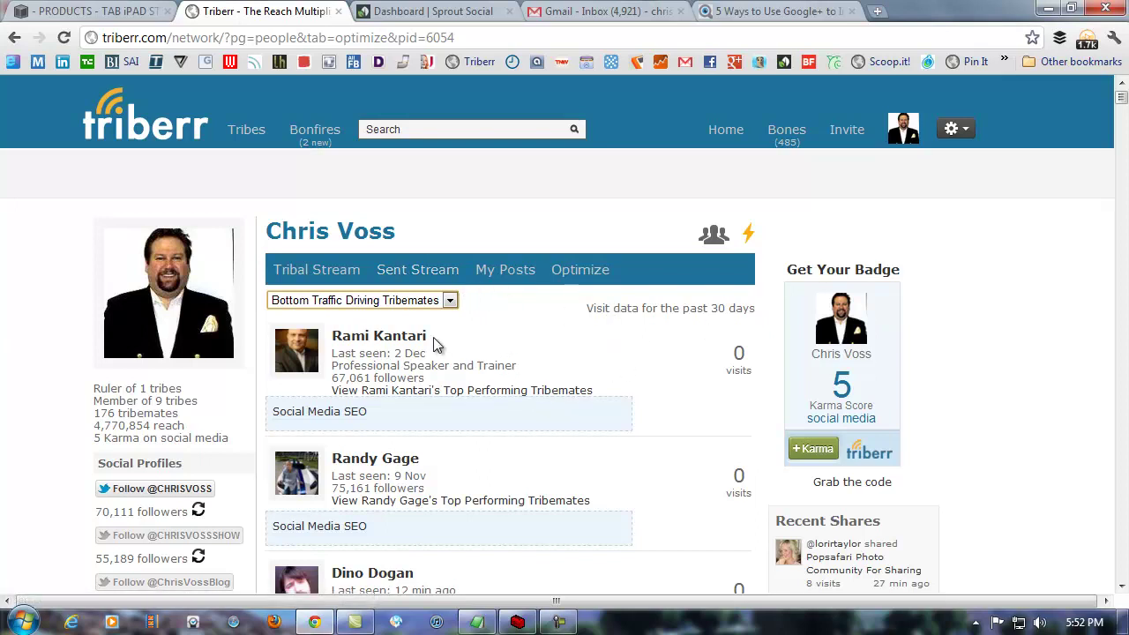
{"action": "scroll", "coordinate": [677, 353], "scroll_direction": "down", "scroll_amount": 2}
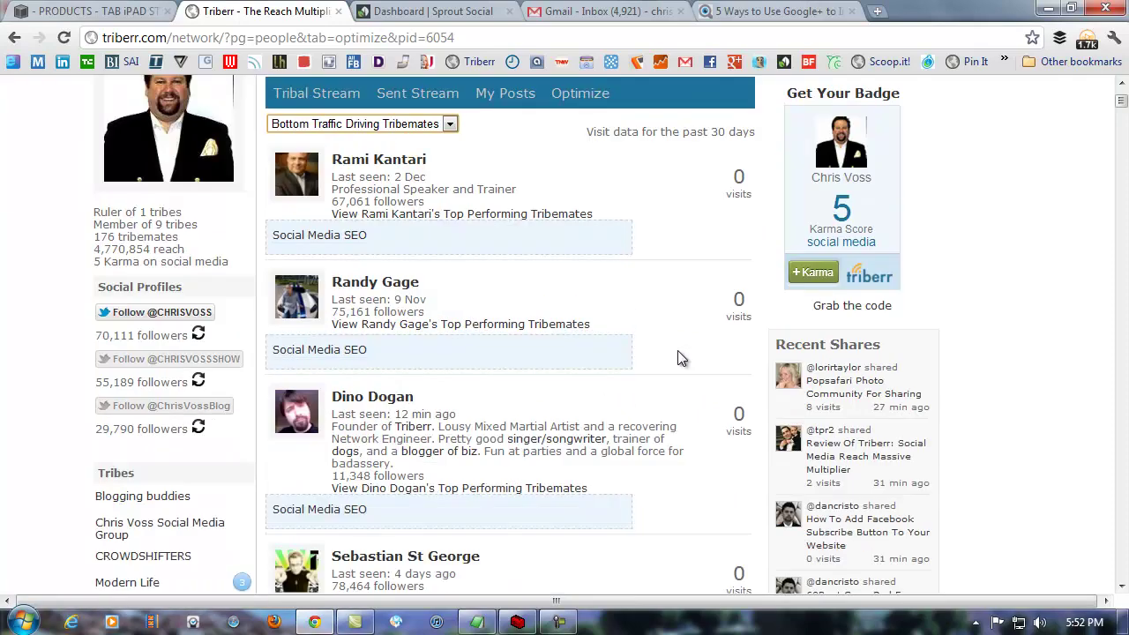
{"action": "scroll", "coordinate": [679, 357], "scroll_direction": "down", "scroll_amount": 5}
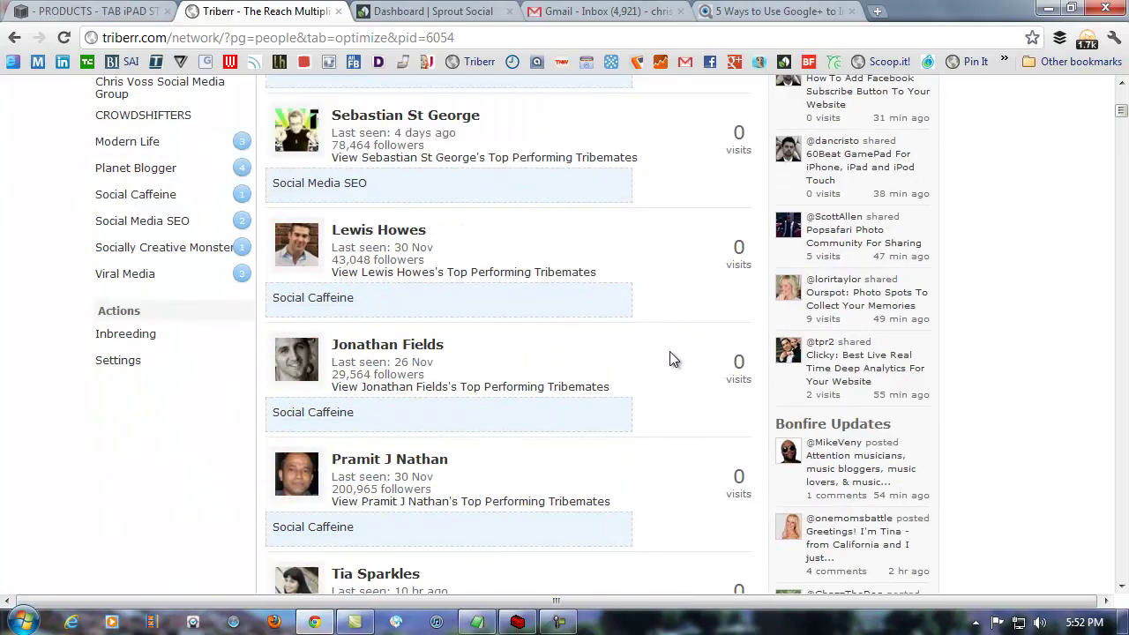
{"action": "scroll", "coordinate": [672, 359], "scroll_direction": "down", "scroll_amount": 4}
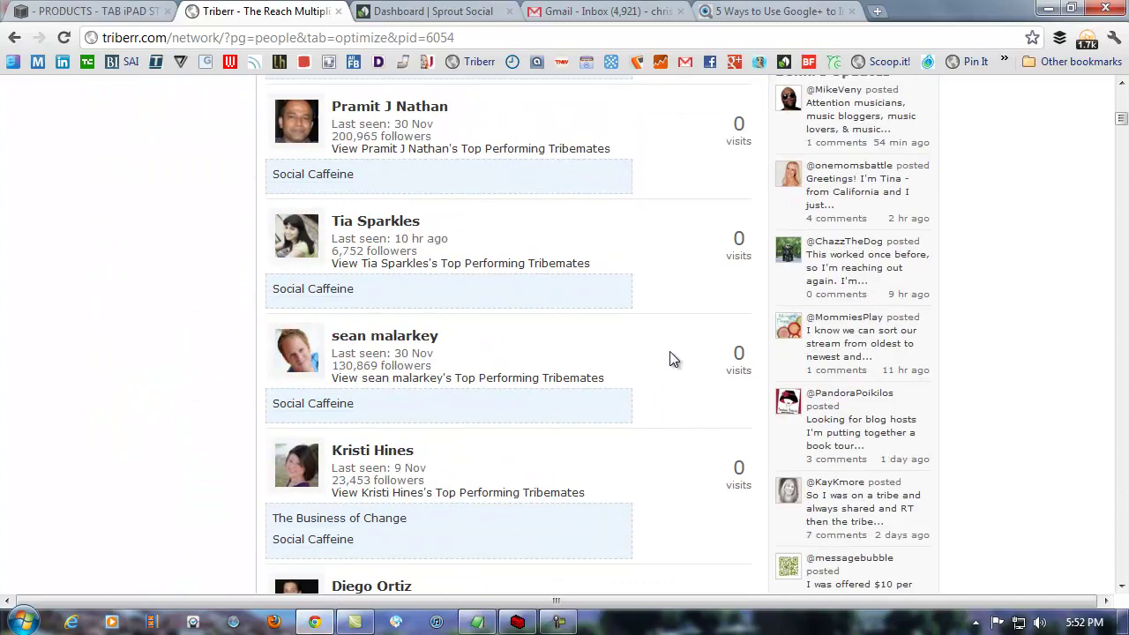
{"action": "scroll", "coordinate": [673, 359], "scroll_direction": "down", "scroll_amount": 1}
{"action": "scroll", "coordinate": [666, 362], "scroll_direction": "down", "scroll_amount": 5}
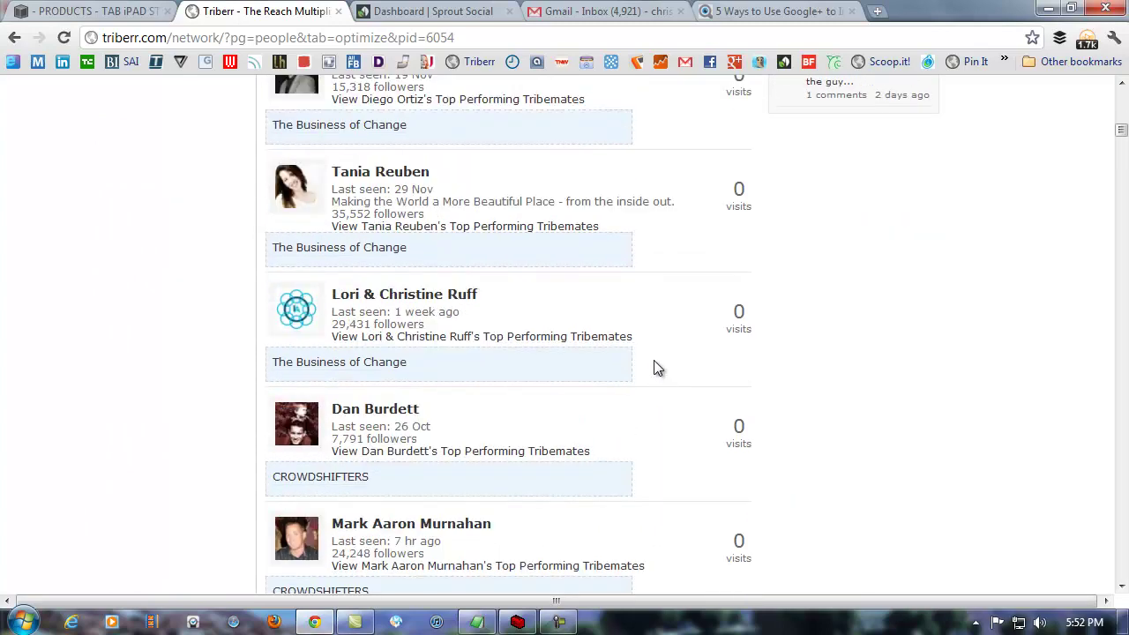
{"action": "scroll", "coordinate": [662, 371], "scroll_direction": "down", "scroll_amount": 2}
{"action": "scroll", "coordinate": [664, 372], "scroll_direction": "down", "scroll_amount": 6}
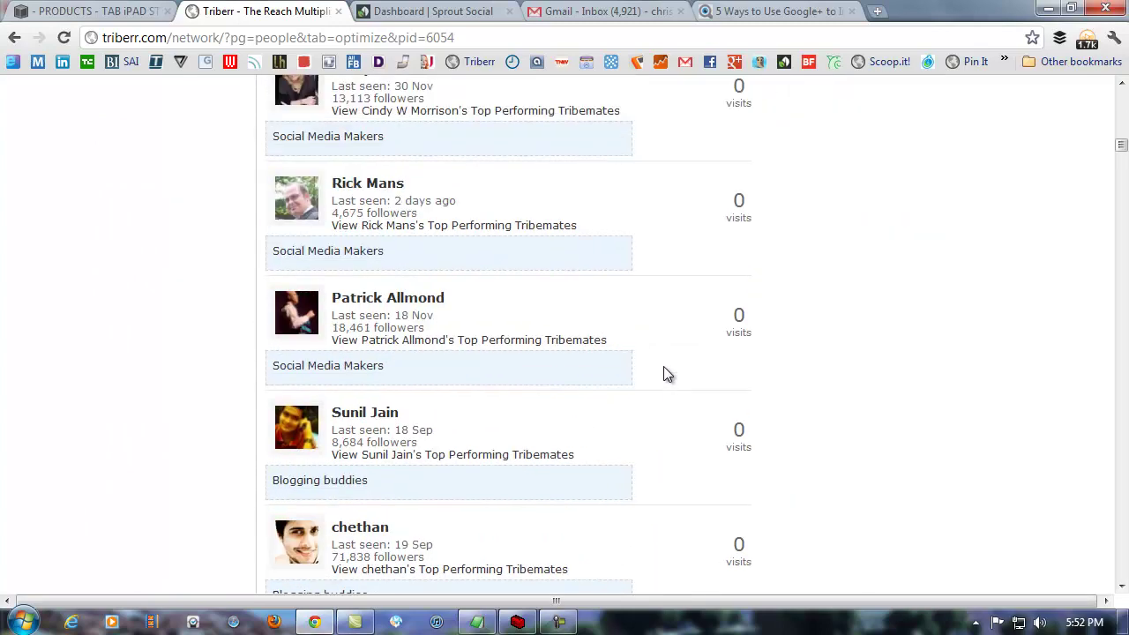
{"action": "scroll", "coordinate": [665, 371], "scroll_direction": "up", "scroll_amount": 20}
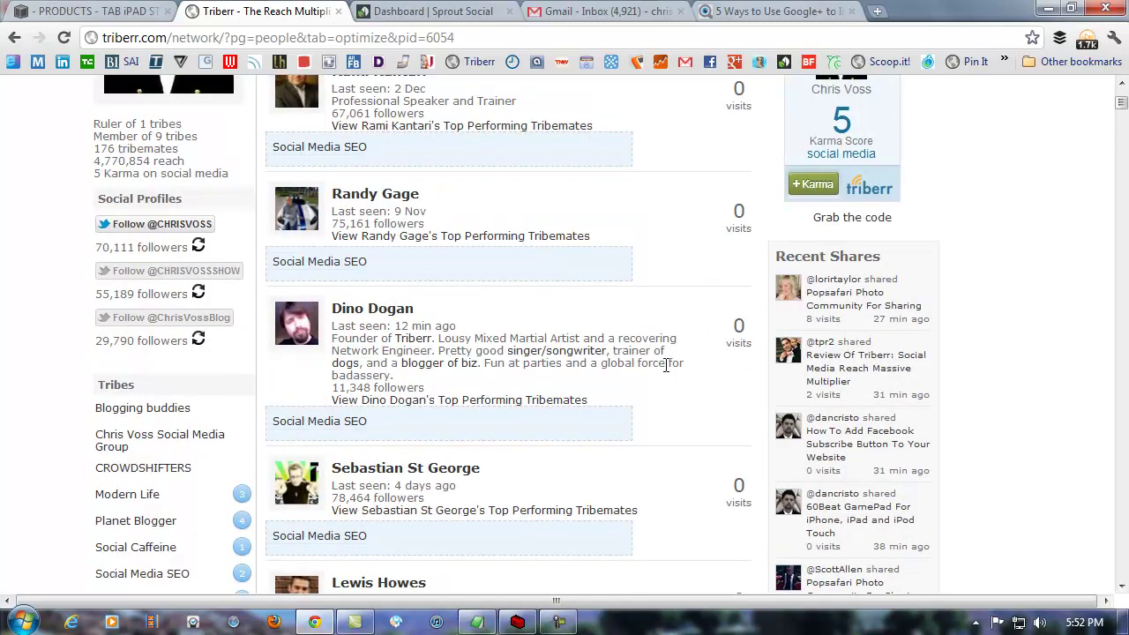
{"action": "scroll", "coordinate": [666, 366], "scroll_direction": "up", "scroll_amount": 3}
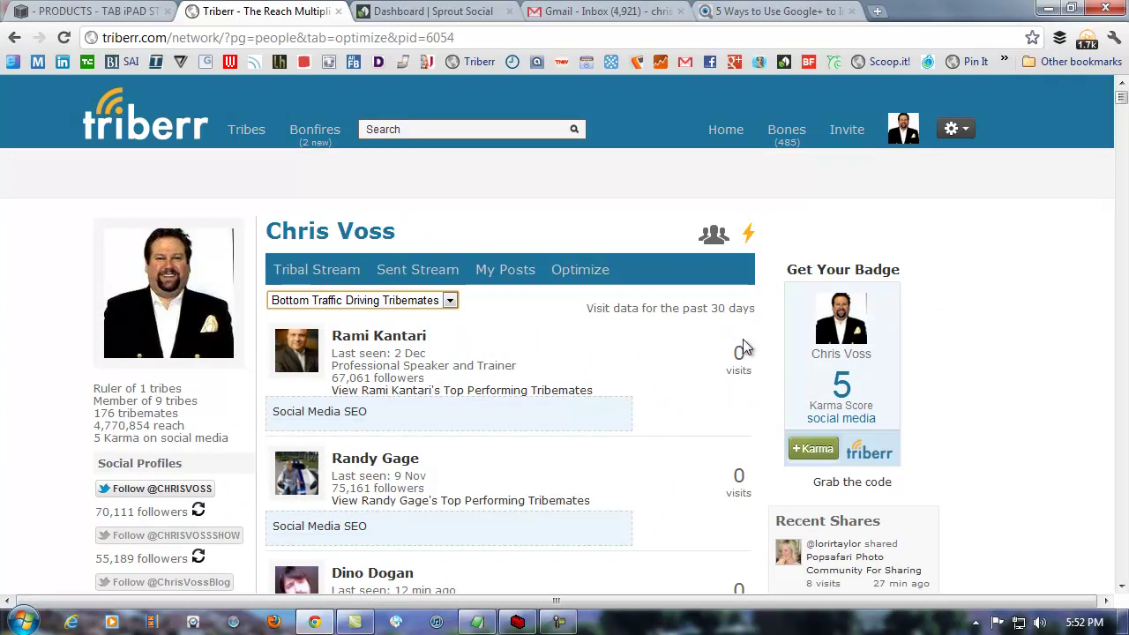
Step: Return to the Tribal Stream and scroll down through the posts and back up
{"action": "left_click", "coordinate": [314, 279]}
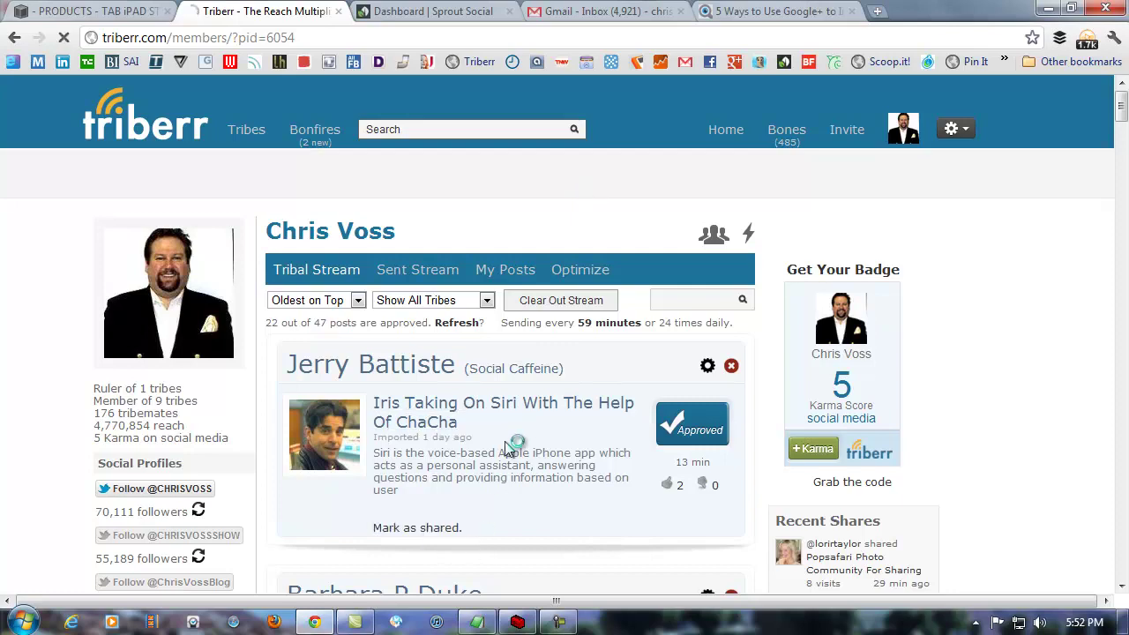
{"action": "scroll", "coordinate": [591, 432], "scroll_direction": "down", "scroll_amount": 6}
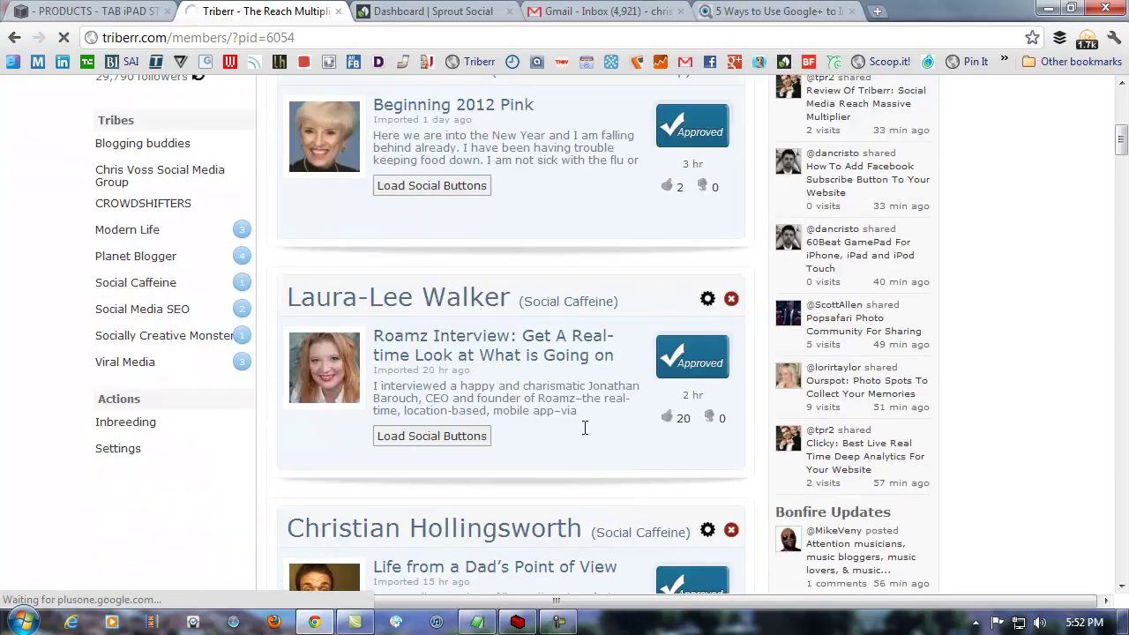
{"action": "scroll", "coordinate": [588, 432], "scroll_direction": "down", "scroll_amount": 11}
{"action": "scroll", "coordinate": [527, 406], "scroll_direction": "down", "scroll_amount": 4}
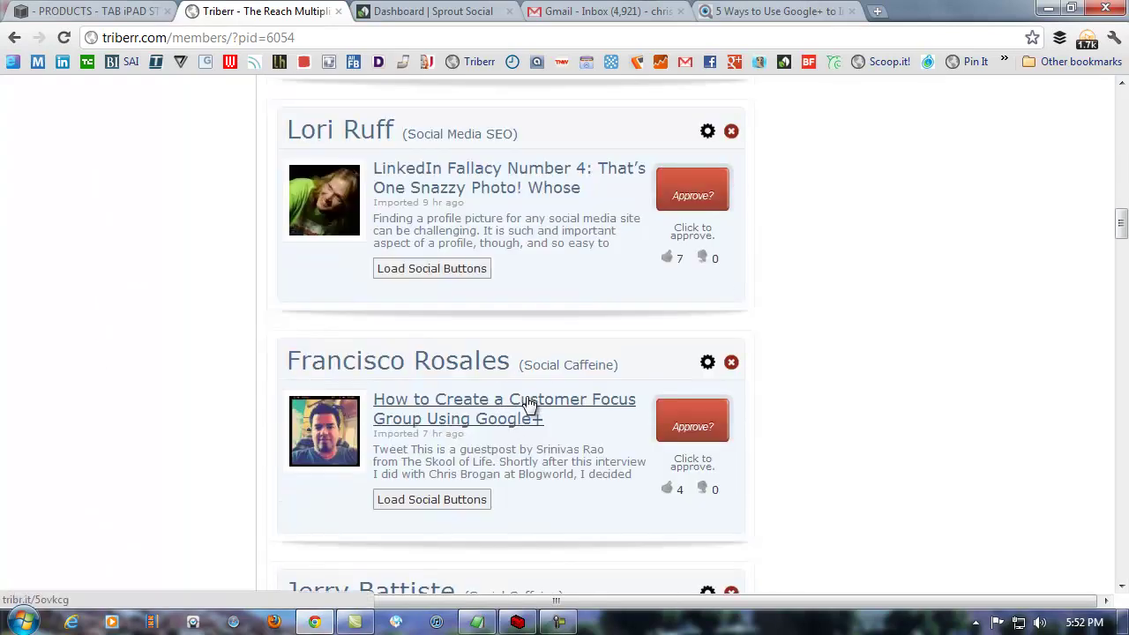
{"action": "scroll", "coordinate": [530, 404], "scroll_direction": "down", "scroll_amount": 5}
{"action": "scroll", "coordinate": [535, 405], "scroll_direction": "down", "scroll_amount": 3}
{"action": "scroll", "coordinate": [534, 428], "scroll_direction": "up", "scroll_amount": 20}
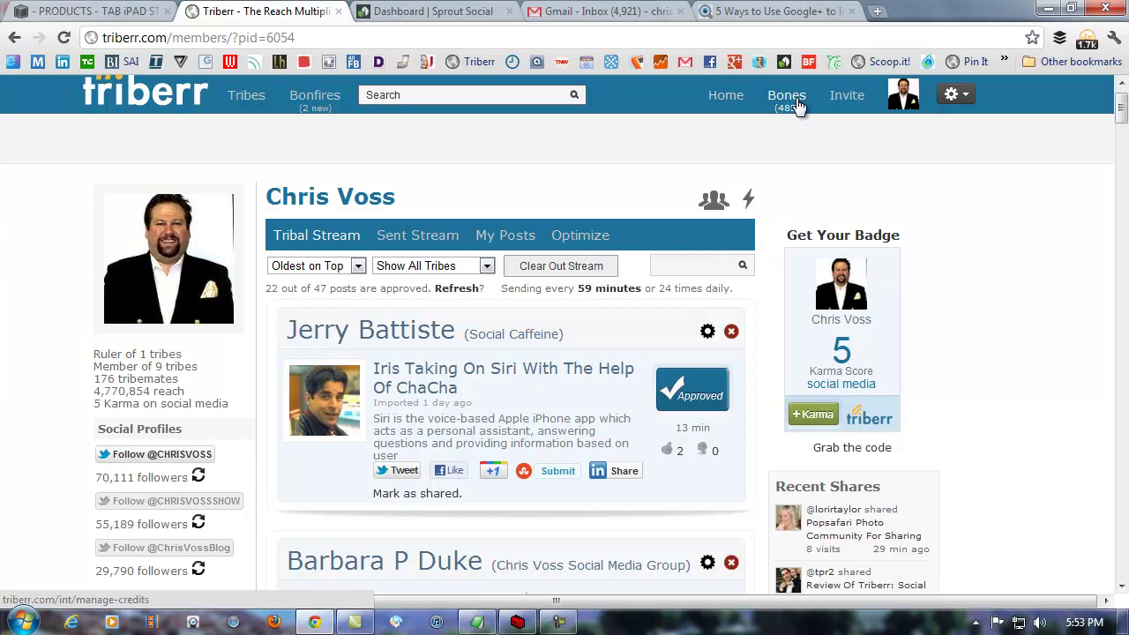
Step: Bring up the Invite form and dismiss it without inviting anyone
{"action": "left_click", "coordinate": [847, 103]}
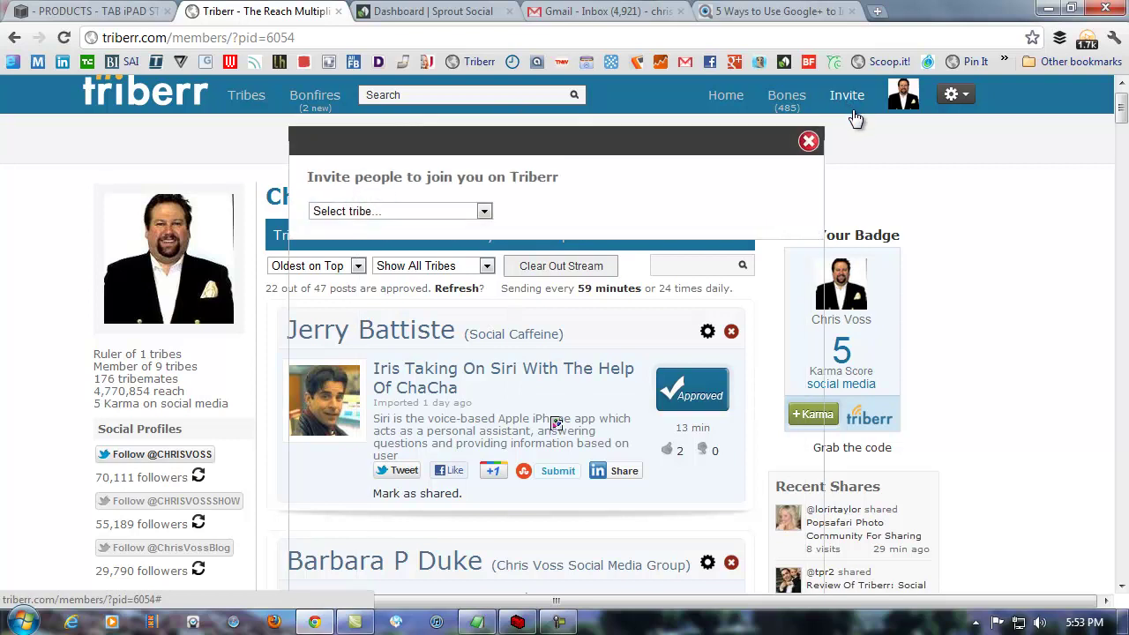
{"action": "left_click", "coordinate": [809, 143]}
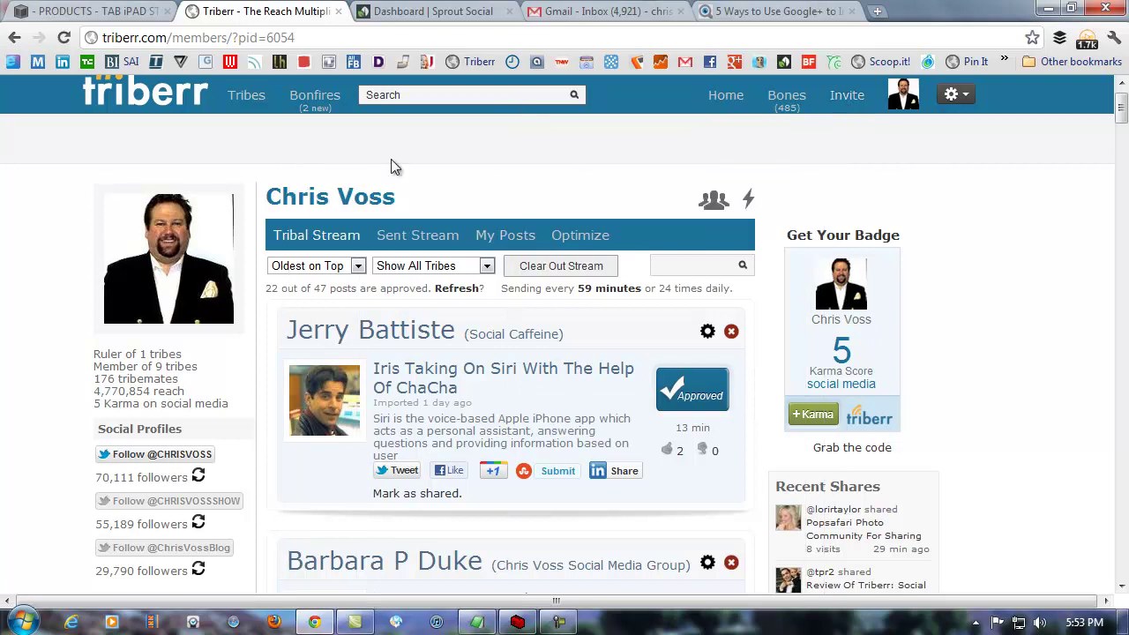
{"action": "left_click", "coordinate": [247, 97]}
Step: Go to the Chris Voss Social Media Group tribe page
{"action": "left_click", "coordinate": [267, 237]}
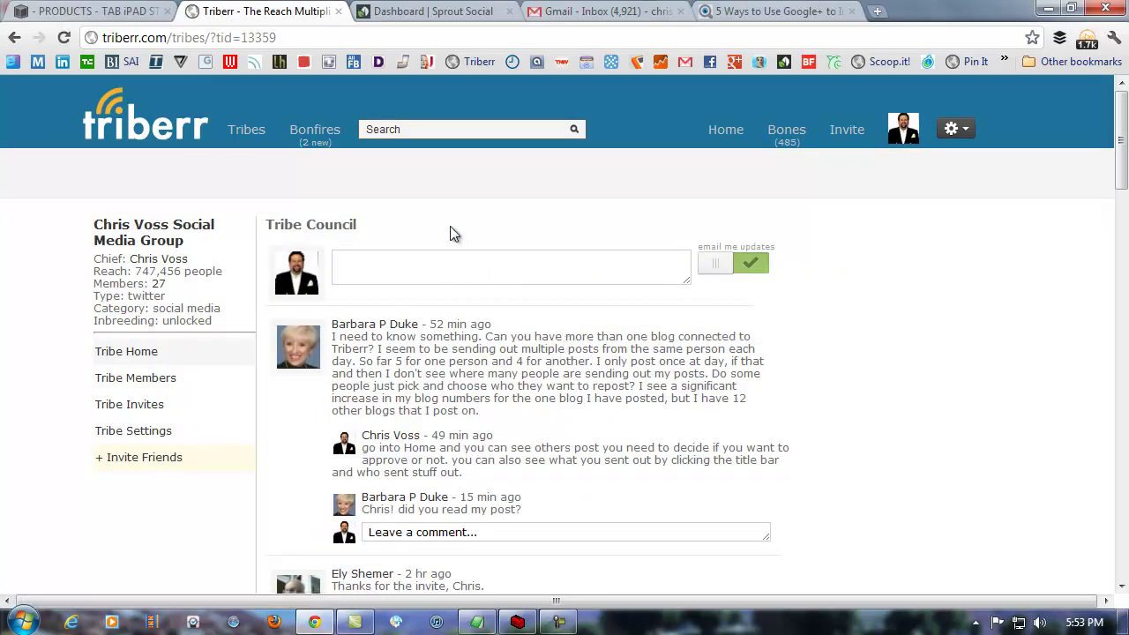
{"action": "scroll", "coordinate": [826, 431], "scroll_direction": "down", "scroll_amount": 1}
{"action": "scroll", "coordinate": [825, 432], "scroll_direction": "up", "scroll_amount": 1}
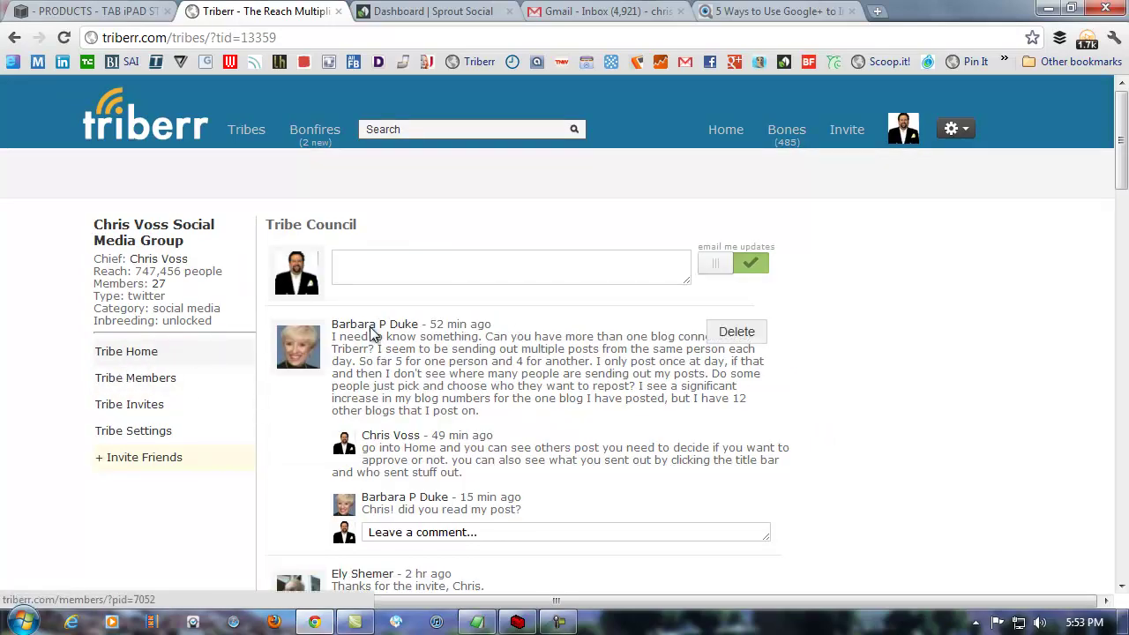
Step: Place the cursor in the Tribe Council post box and review the discussion below
{"action": "left_click", "coordinate": [475, 256]}
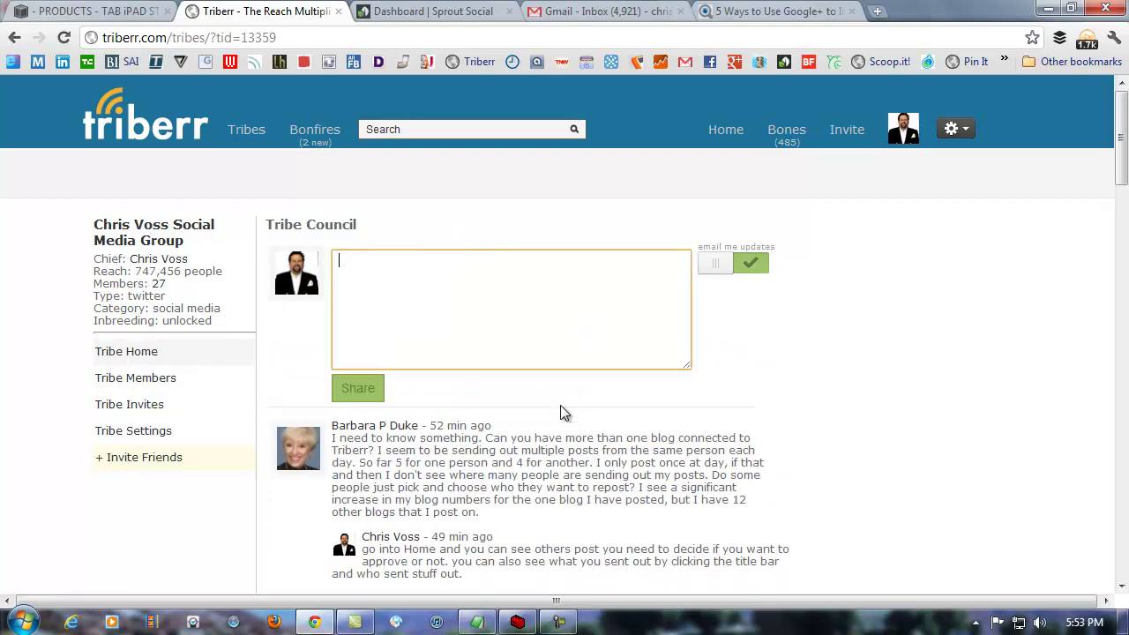
{"action": "scroll", "coordinate": [559, 424], "scroll_direction": "down", "scroll_amount": 2}
{"action": "scroll", "coordinate": [543, 406], "scroll_direction": "up", "scroll_amount": 2}
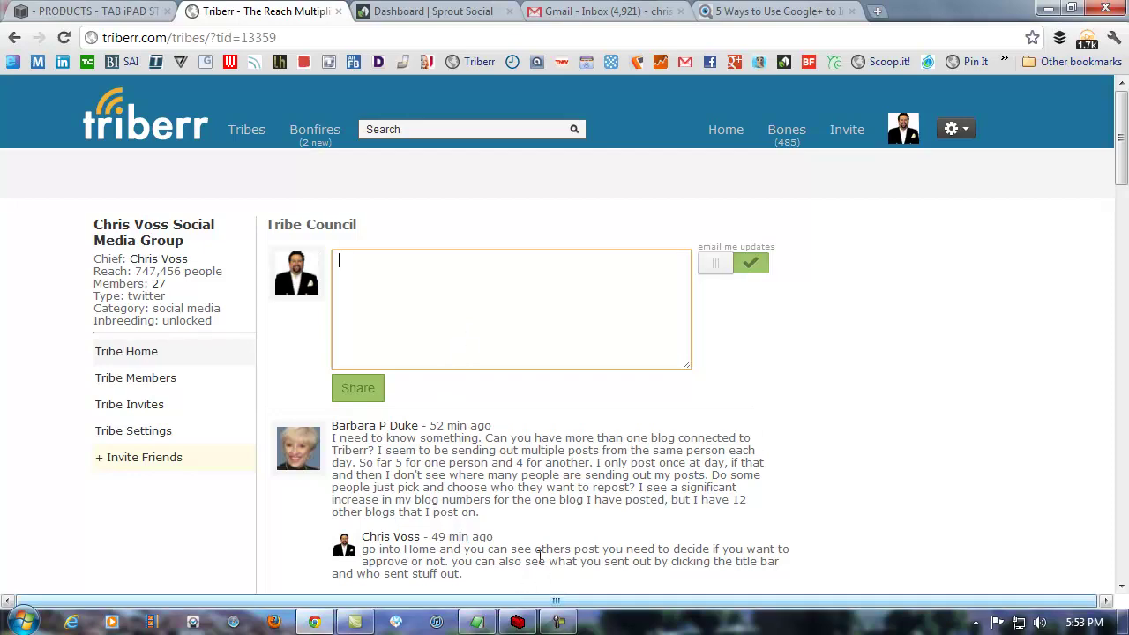
{"action": "scroll", "coordinate": [520, 503], "scroll_direction": "down", "scroll_amount": 6}
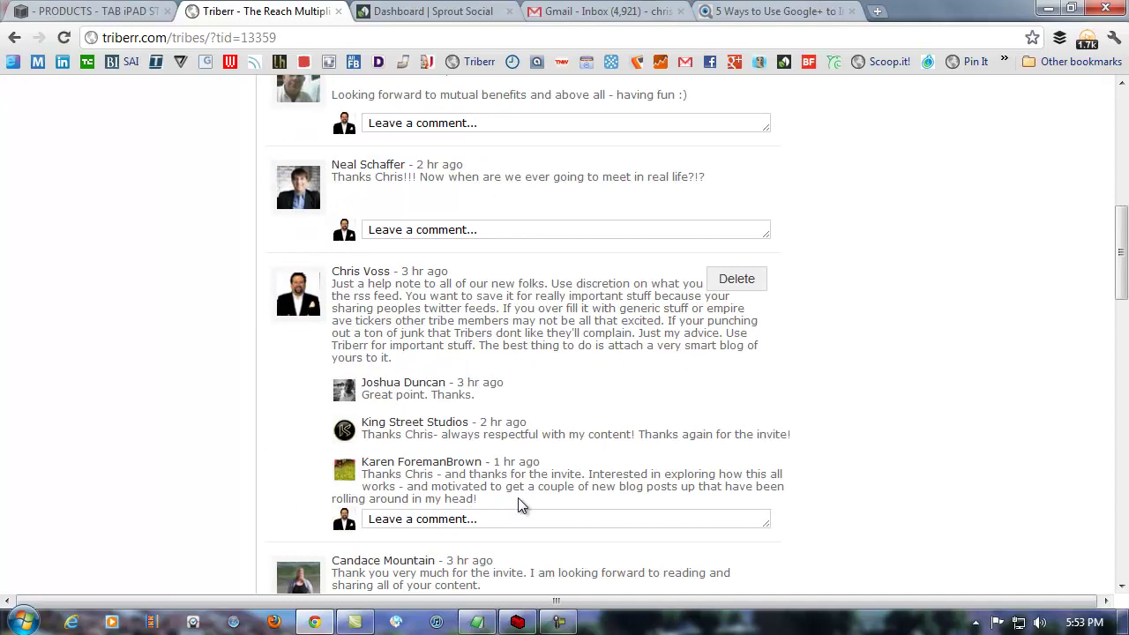
{"action": "scroll", "coordinate": [516, 503], "scroll_direction": "up", "scroll_amount": 6}
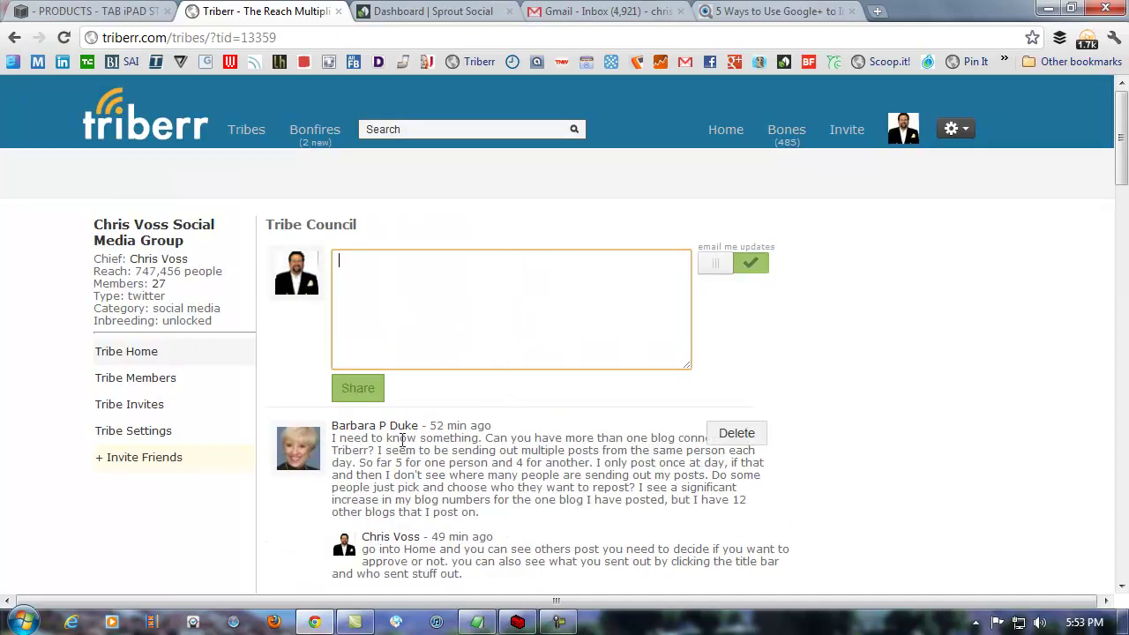
Step: Show the tribe's member list and view members' stats cards, one reporting 47 posts, 0 visits
{"action": "left_click", "coordinate": [170, 391]}
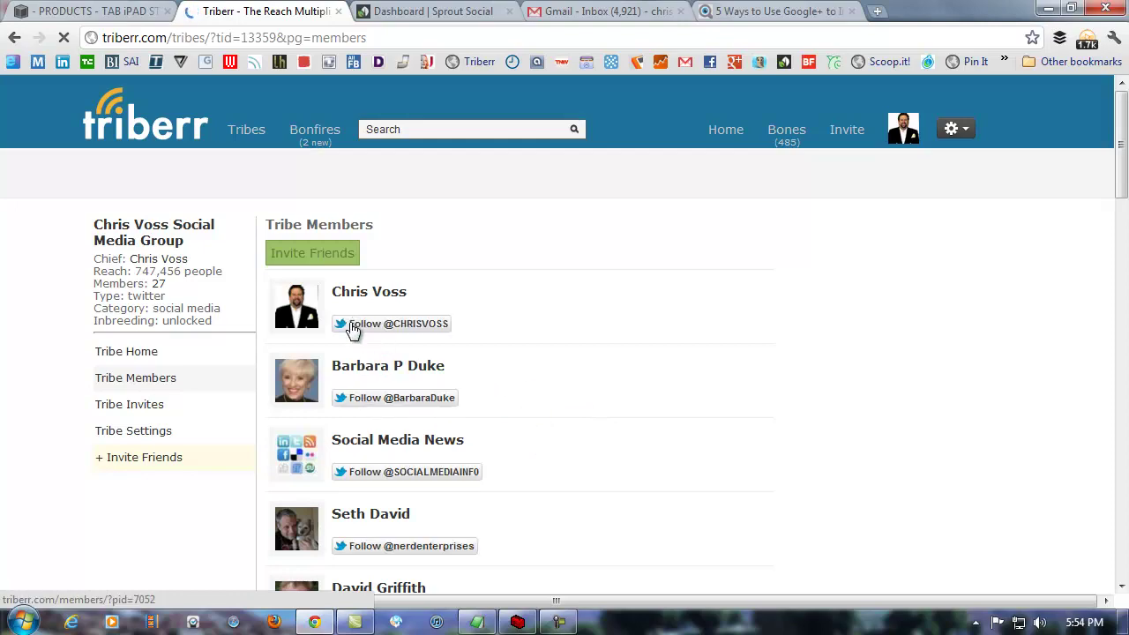
{"action": "scroll", "coordinate": [599, 459], "scroll_direction": "down", "scroll_amount": 4}
{"action": "scroll", "coordinate": [604, 462], "scroll_direction": "up", "scroll_amount": 4}
{"action": "mouse_move", "coordinate": [154, 256]}
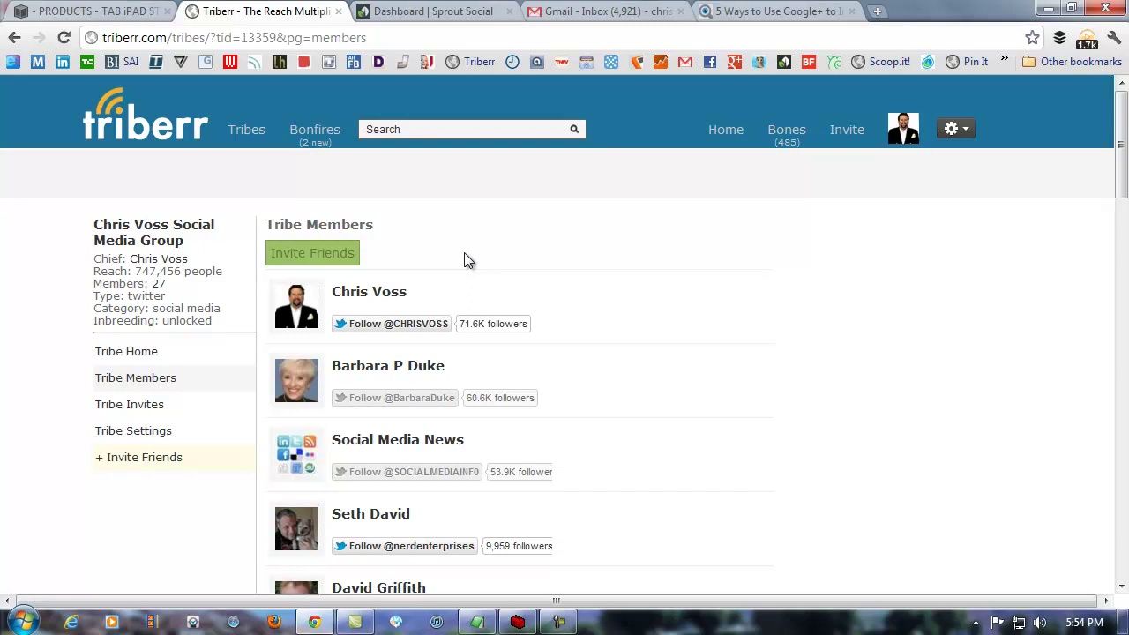
{"action": "mouse_move", "coordinate": [297, 454]}
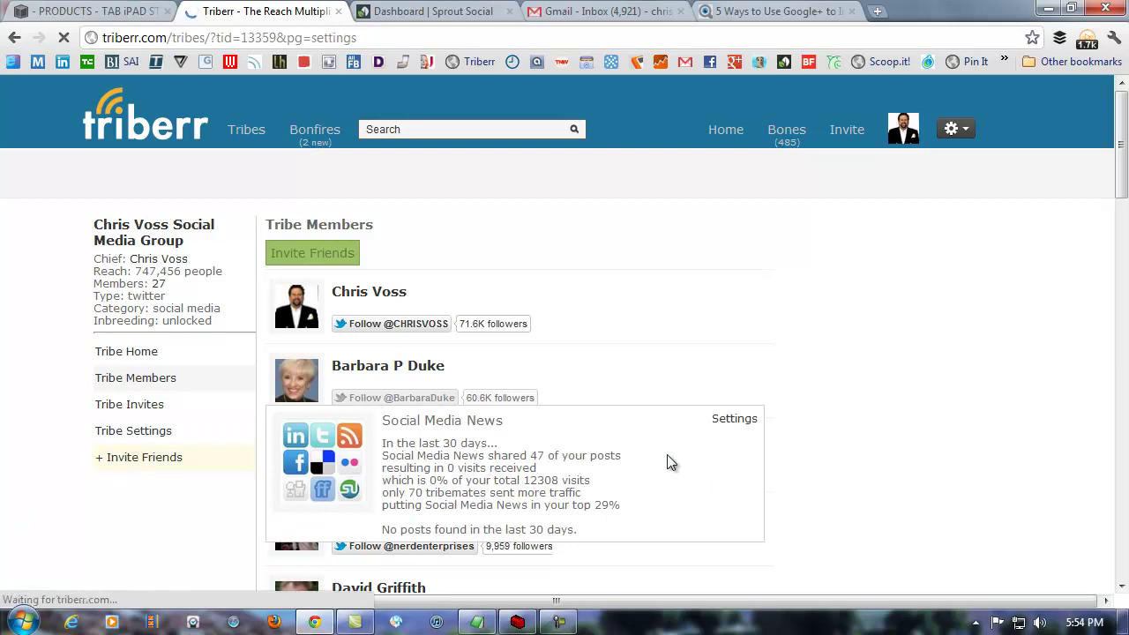
Step: Switch tribes from the Tribes menu, then return home to the Tribal Stream showing 22 of 47 approved
{"action": "scroll", "coordinate": [533, 479], "scroll_direction": "down", "scroll_amount": 2}
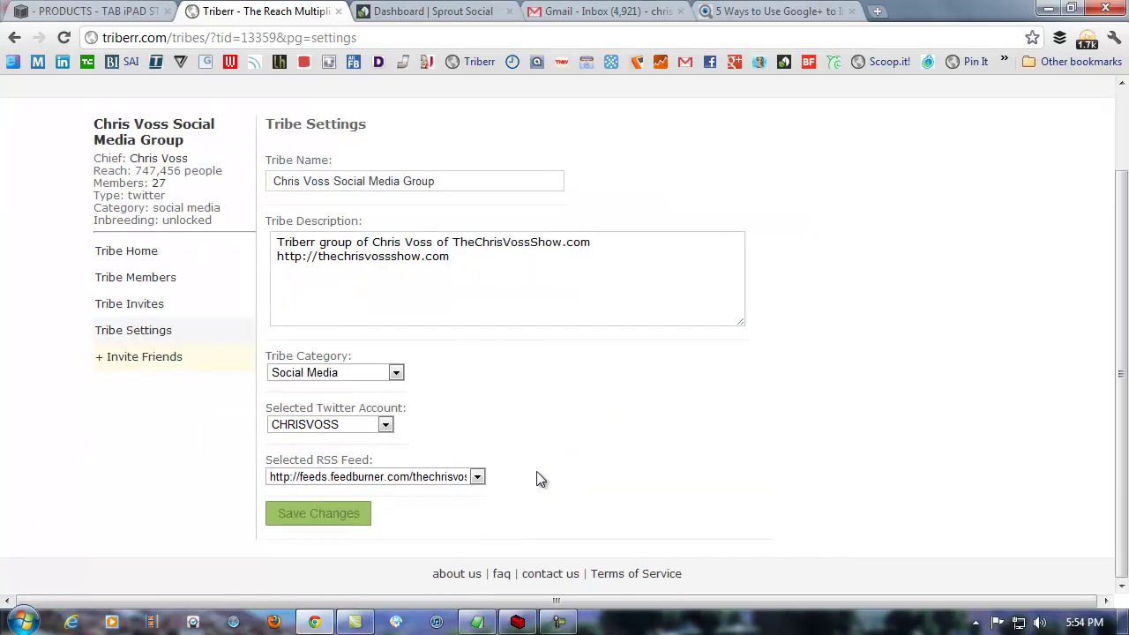
{"action": "scroll", "coordinate": [536, 479], "scroll_direction": "up", "scroll_amount": 2}
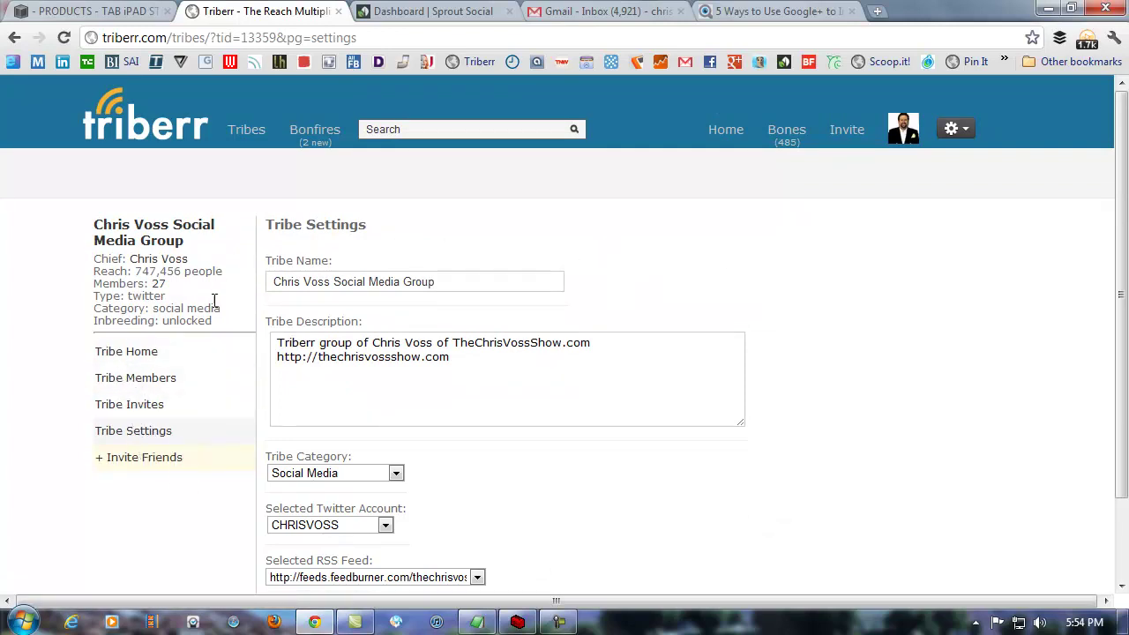
{"action": "left_click", "coordinate": [246, 129]}
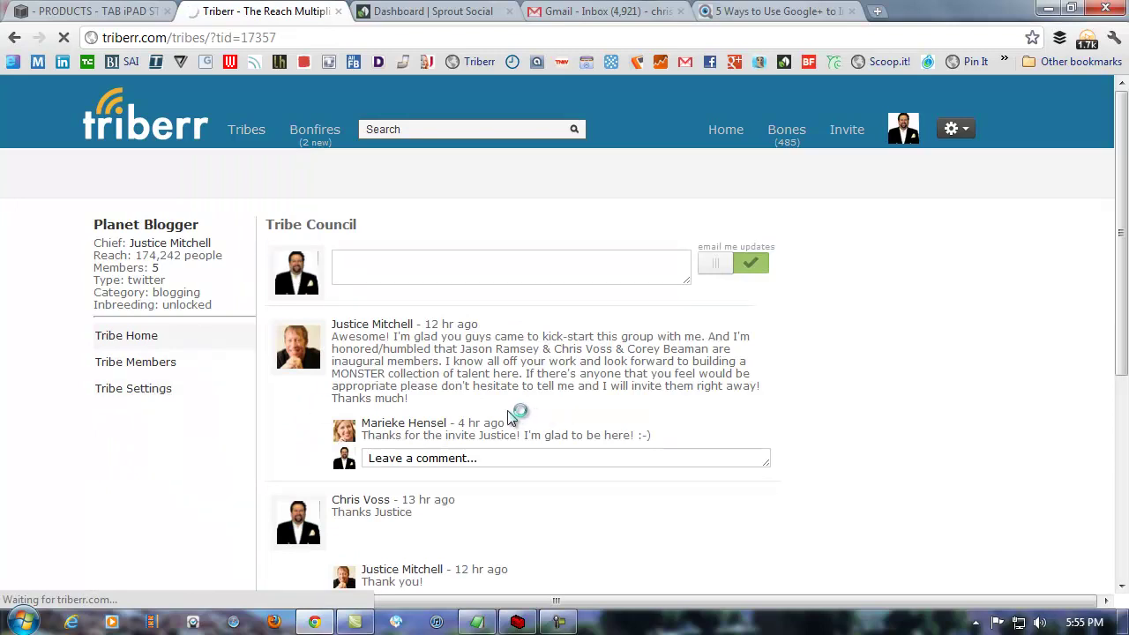
{"action": "scroll", "coordinate": [509, 422], "scroll_direction": "down", "scroll_amount": 1}
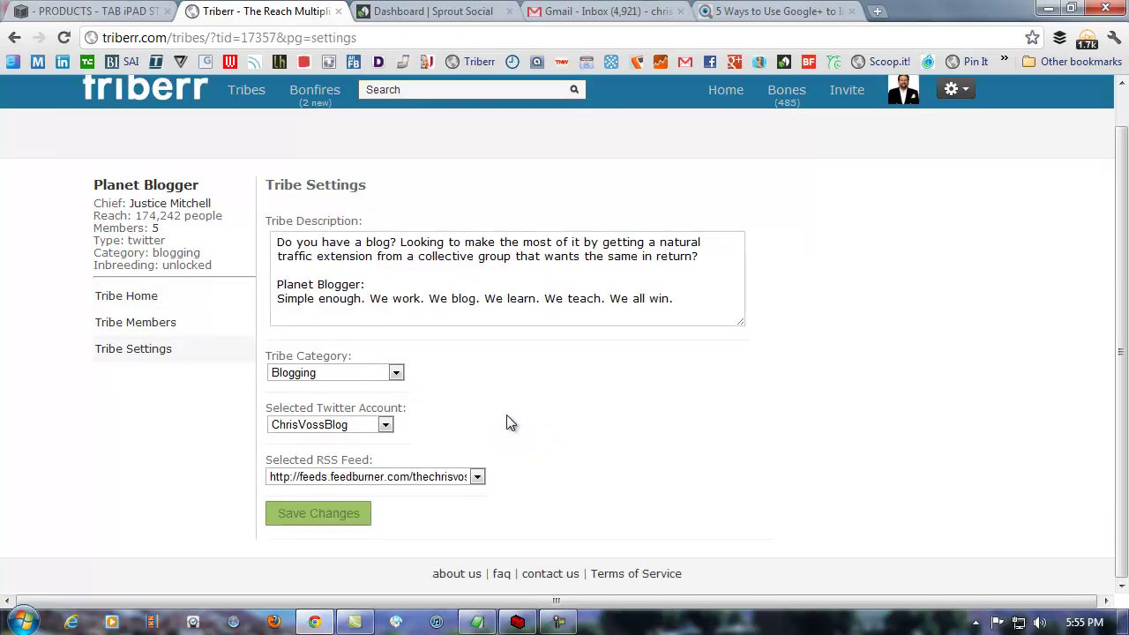
{"action": "scroll", "coordinate": [497, 422], "scroll_direction": "up", "scroll_amount": 1}
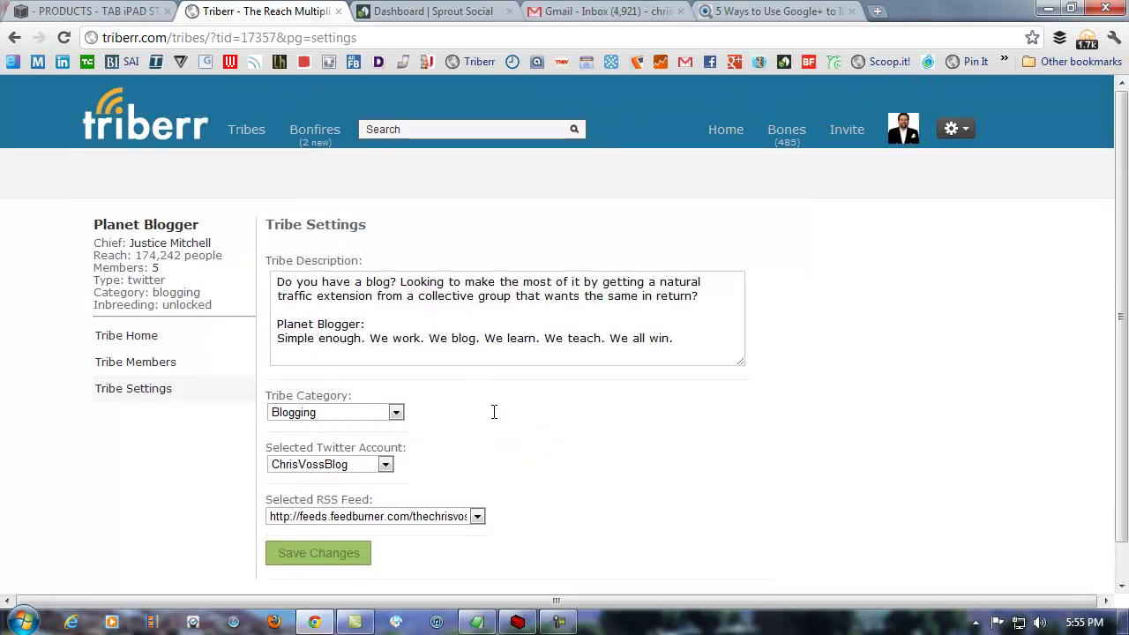
{"action": "left_click", "coordinate": [724, 134]}
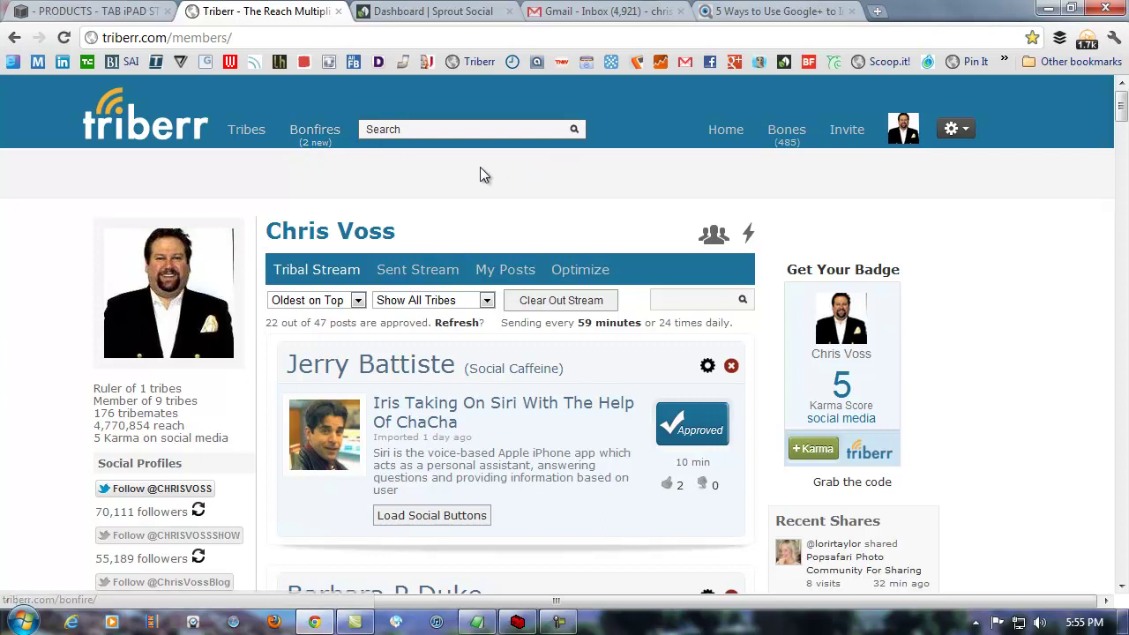
{"action": "left_click", "coordinate": [475, 131]}
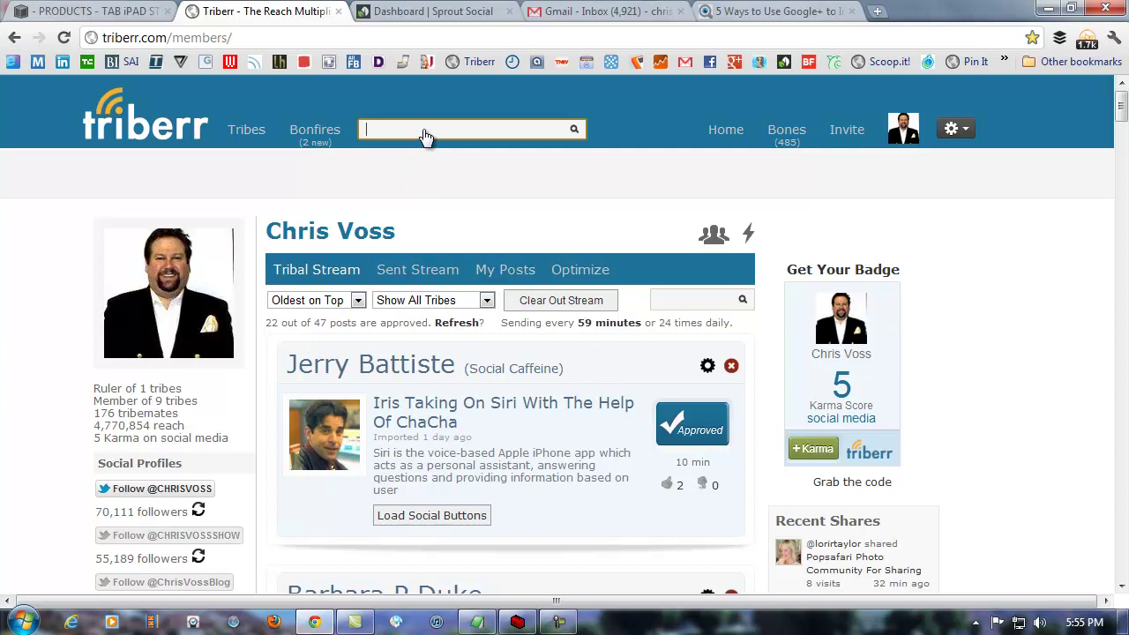
{"action": "left_click", "coordinate": [452, 161]}
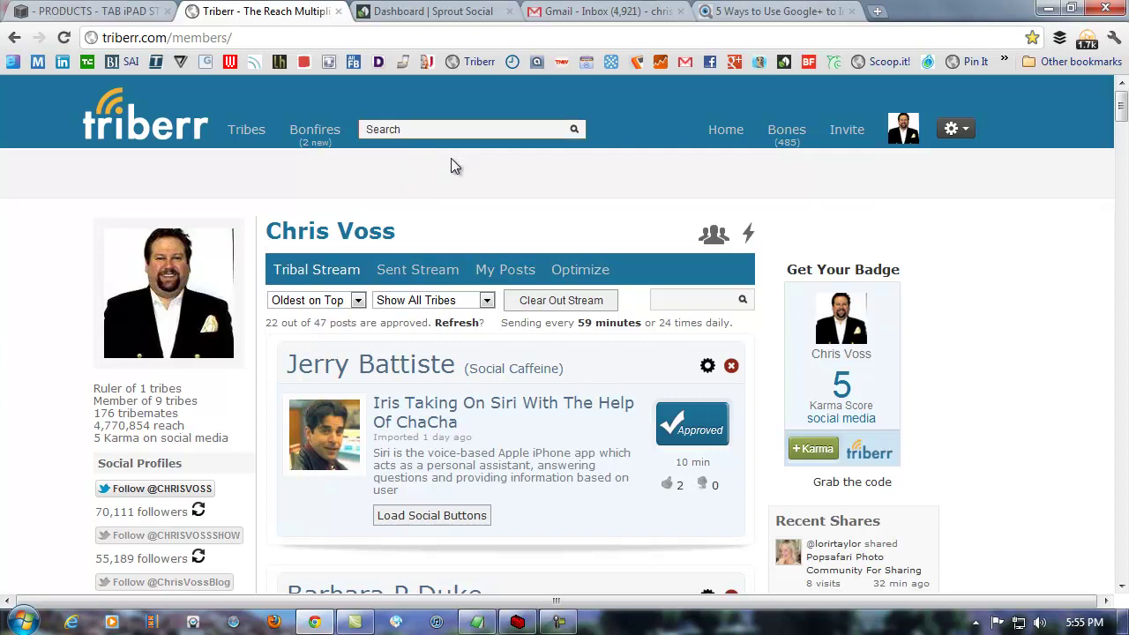